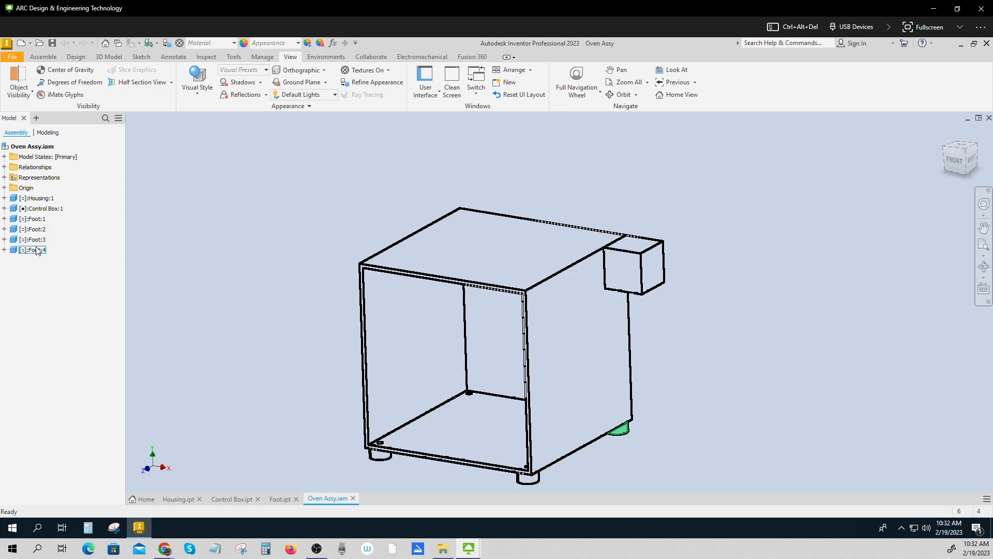
- Switch to the Foot part and set its extrusion distance to 3 in
key("F2")
mouse_move(228, 336)
middle_mouse_down()
mouse_move(230, 253)
mouse_move(240, 339)
mouse_move(241, 325)
middle_mouse_up()
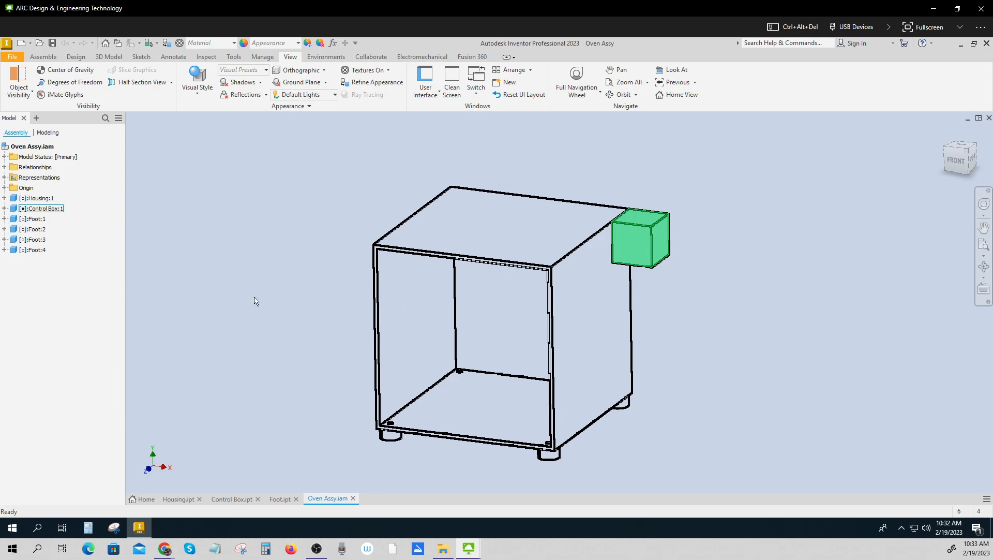
left_click(33, 221)
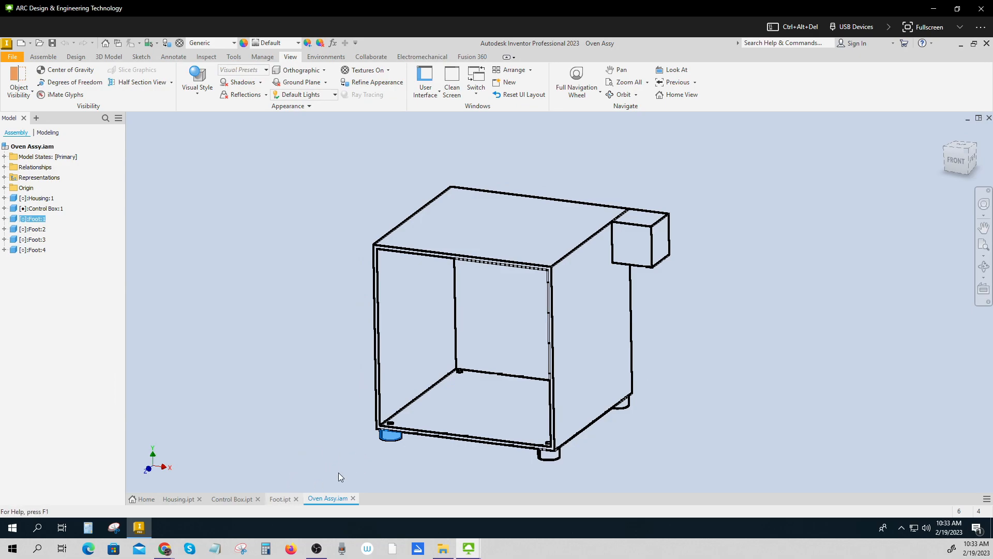
middle_click_drag(390, 459, 383, 491, "shift")
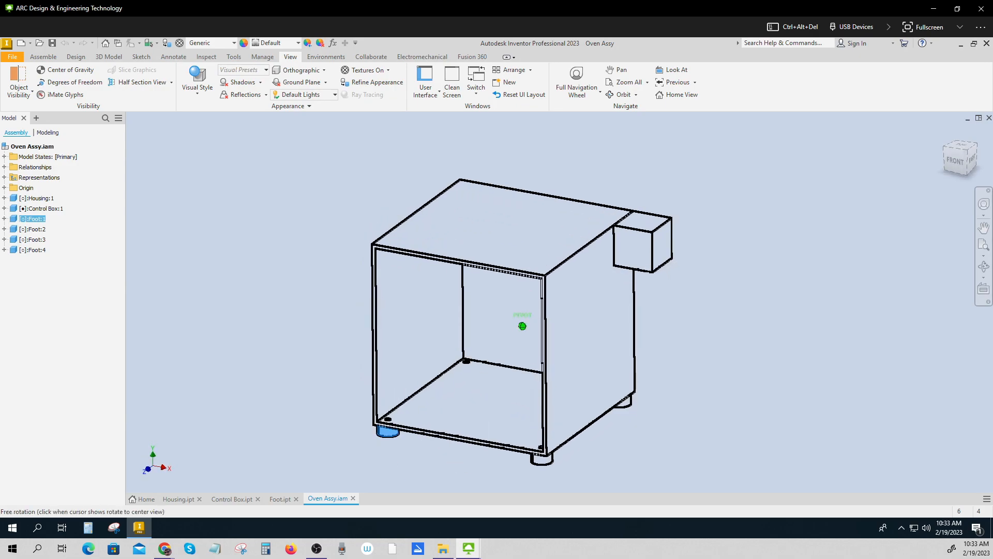
left_click(280, 500)
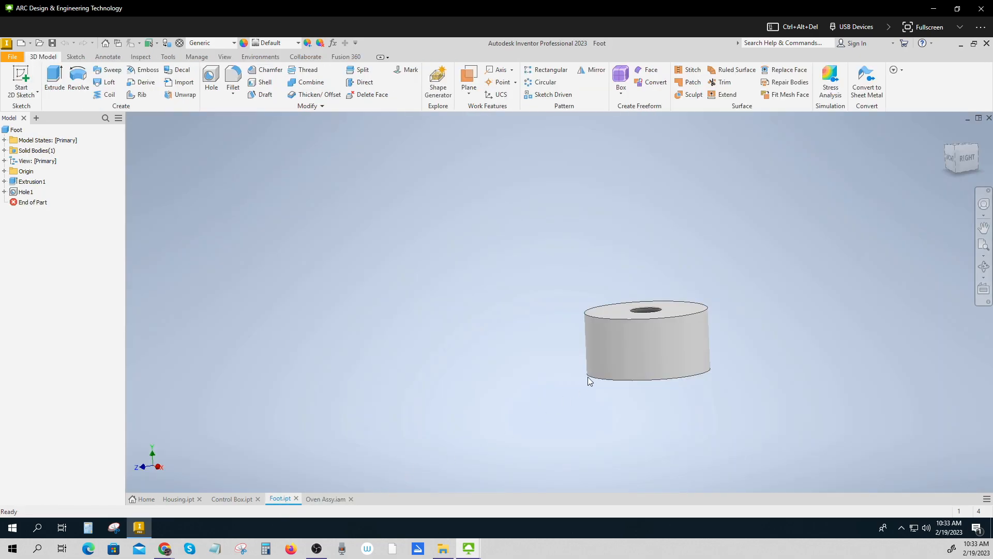
double_click(15, 182)
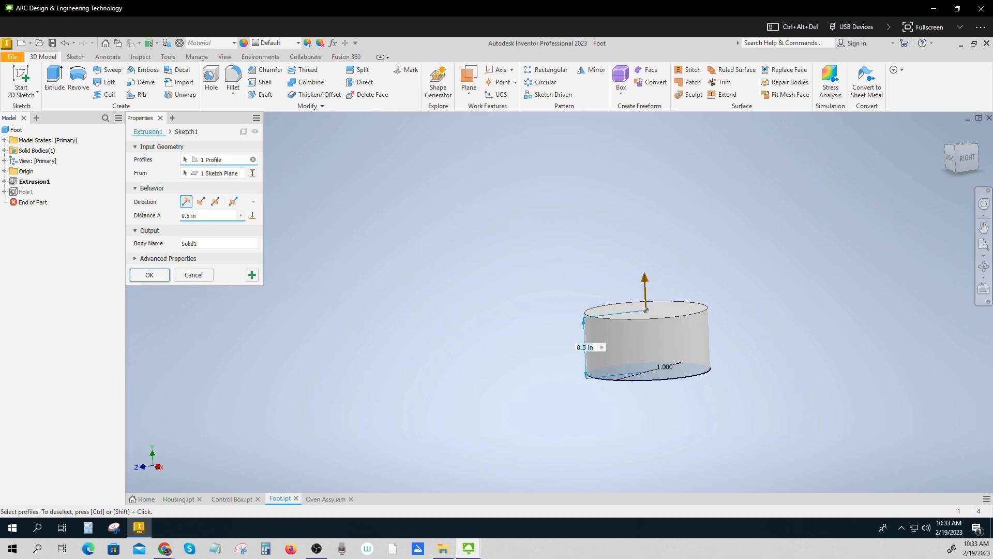
type("5")
key("Return")
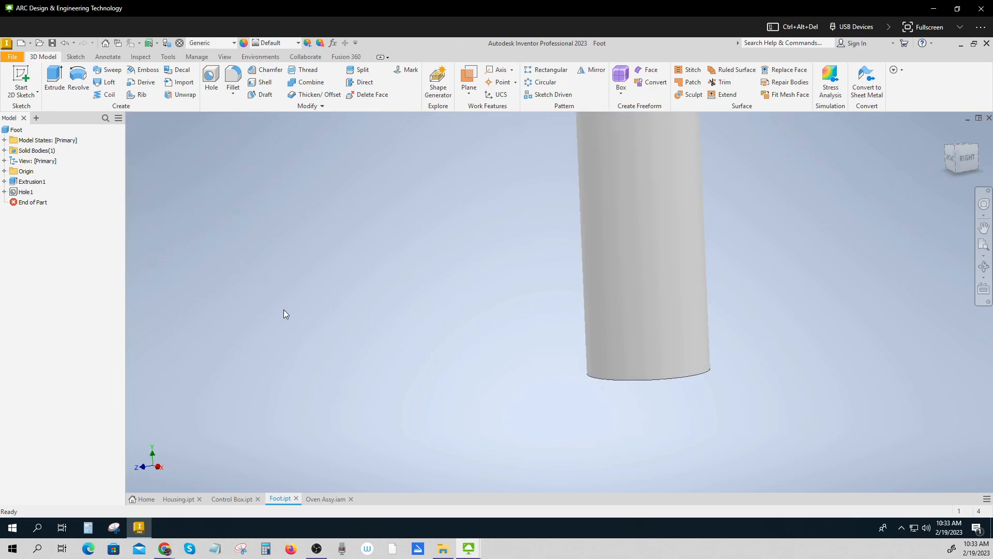
- Change the termination of the foot's existing counterbored hole to Through All
scroll(284, 313, "down", 5)
mouse_move(287, 214)
middle_mouse_down("shift")
mouse_move(296, 270)
mouse_move(290, 217)
middle_mouse_up("shift")
left_click(22, 192)
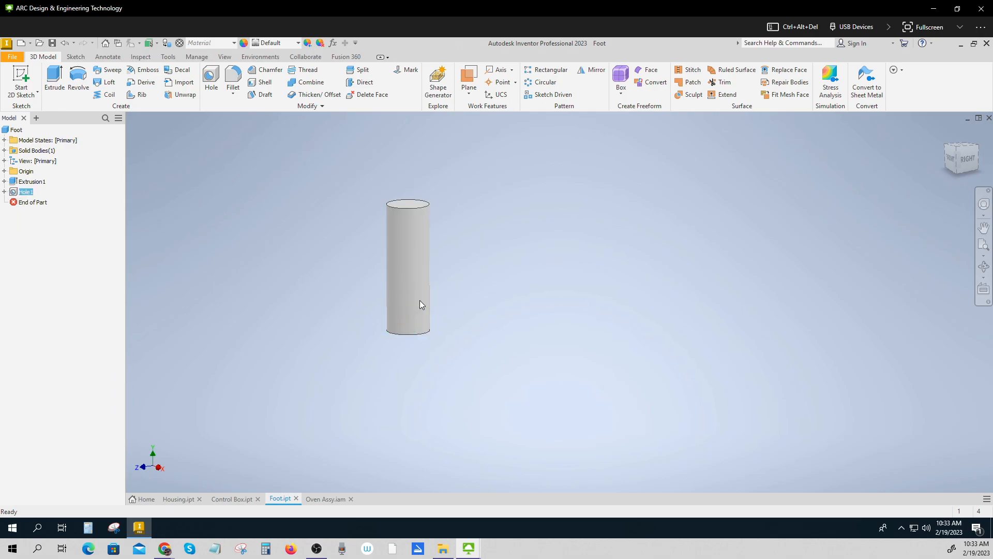
left_click(422, 302)
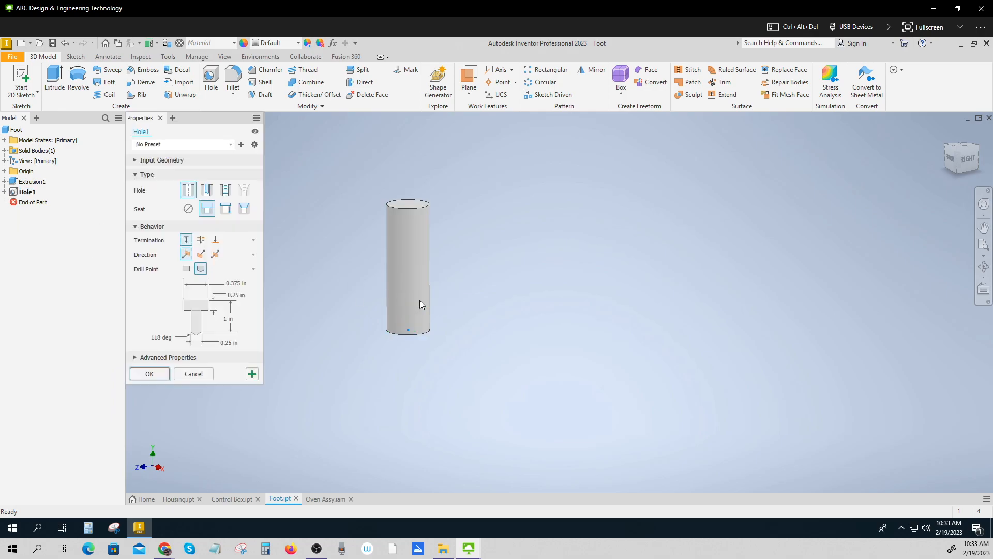
left_click(201, 240)
left_click(156, 360)
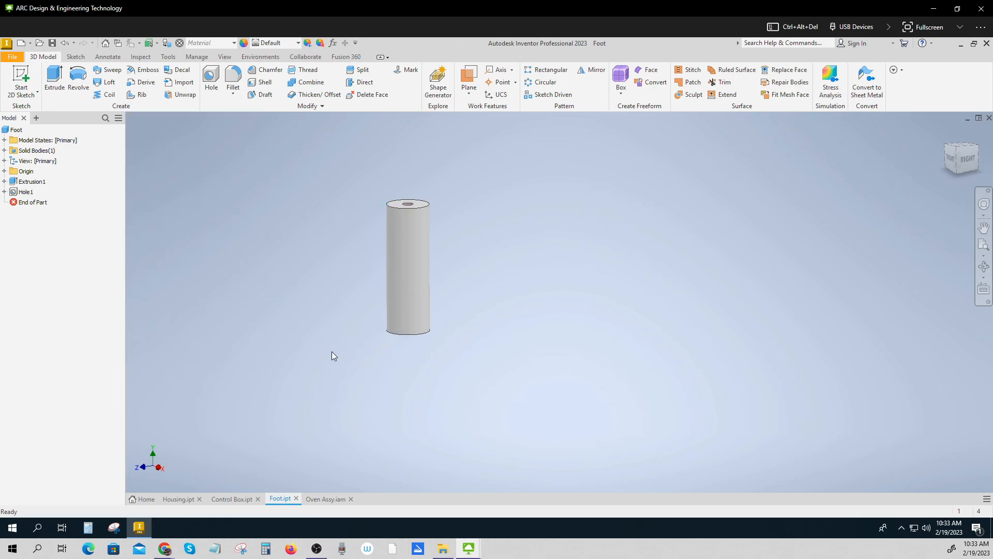
mouse_move(471, 355)
middle_mouse_down("shift")
mouse_move(468, 243)
mouse_move(469, 310)
middle_mouse_up("shift")
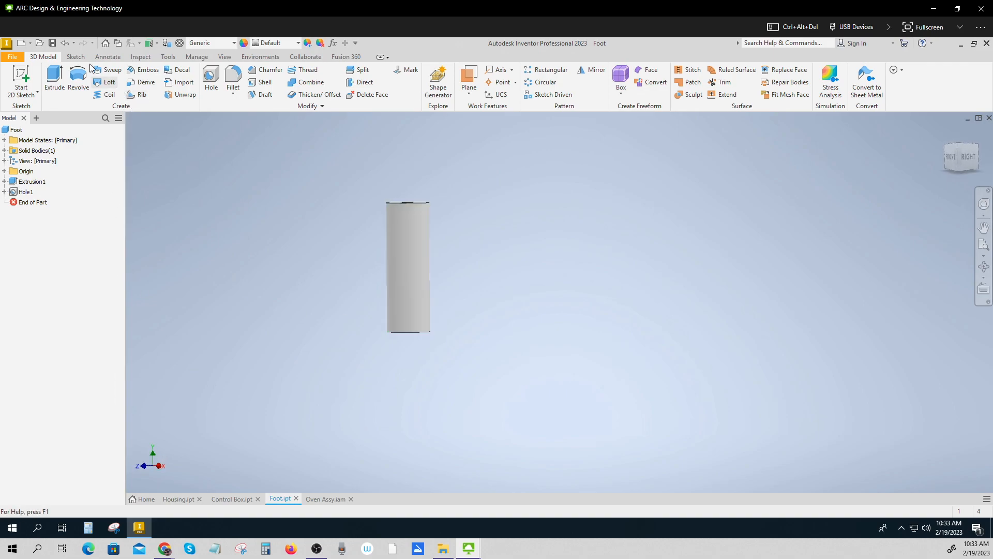
- Save the lengthened foot part and update the Oven Assy assembly with it
left_click(54, 45)
left_click(329, 499)
scroll(408, 453, "up", 3)
mouse_move(410, 451)
middle_mouse_down("shift")
mouse_move(416, 326)
mouse_move(393, 411)
middle_mouse_up("shift")
scroll(393, 416, "down", 5)
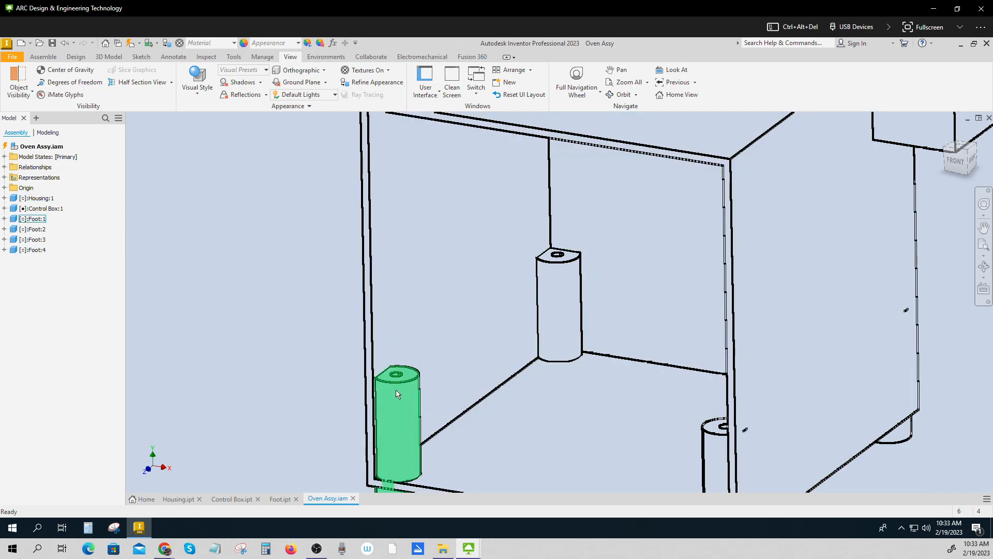
left_click_drag(398, 395, 405, 387, "shift")
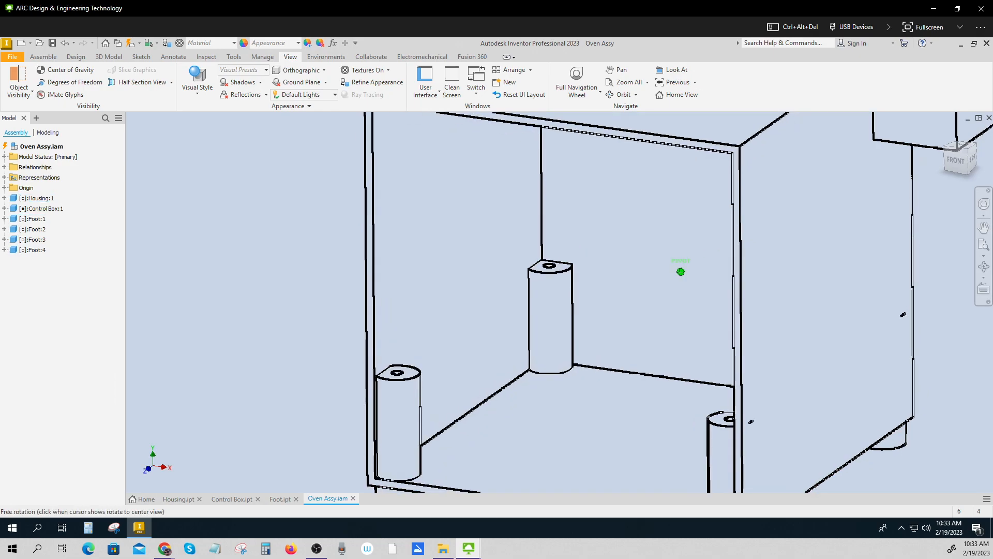
left_click(131, 43)
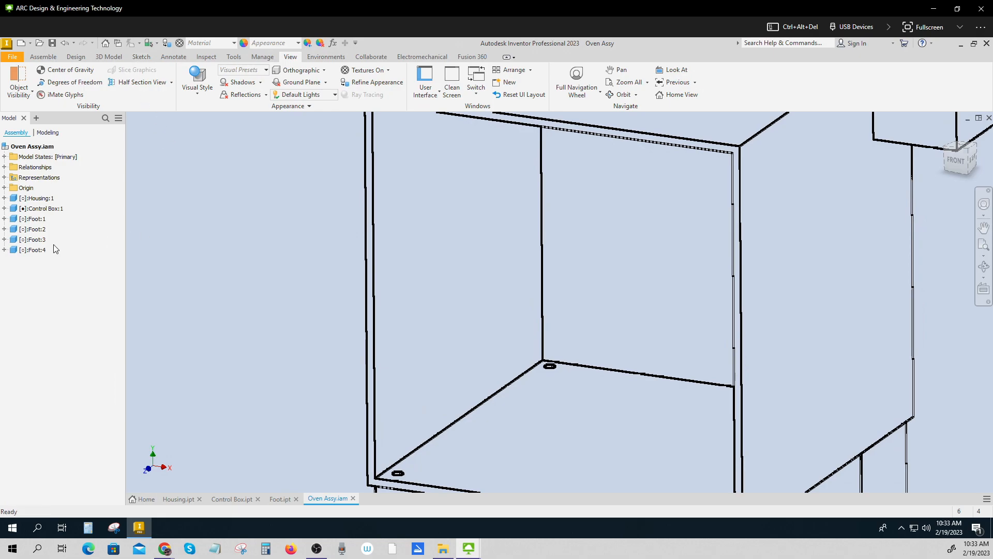
scroll(303, 372, "down", 4)
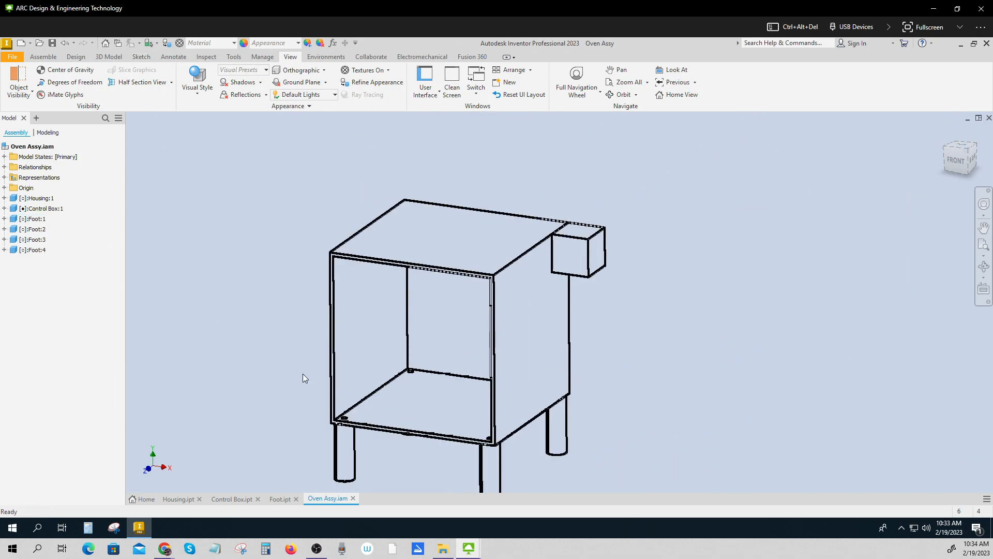
middle_click_drag(361, 446, 366, 429, "shift")
scroll(379, 438, "down", 1)
middle_click_drag(647, 460, 603, 456, "shift")
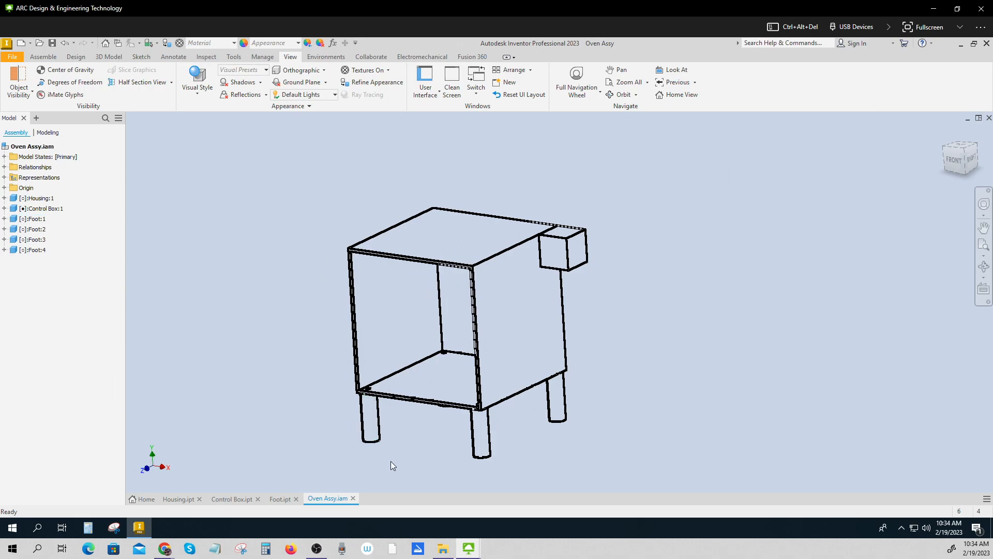
- Return to the Foot part and set its extrusion distance to 0.5 in
left_click(282, 500)
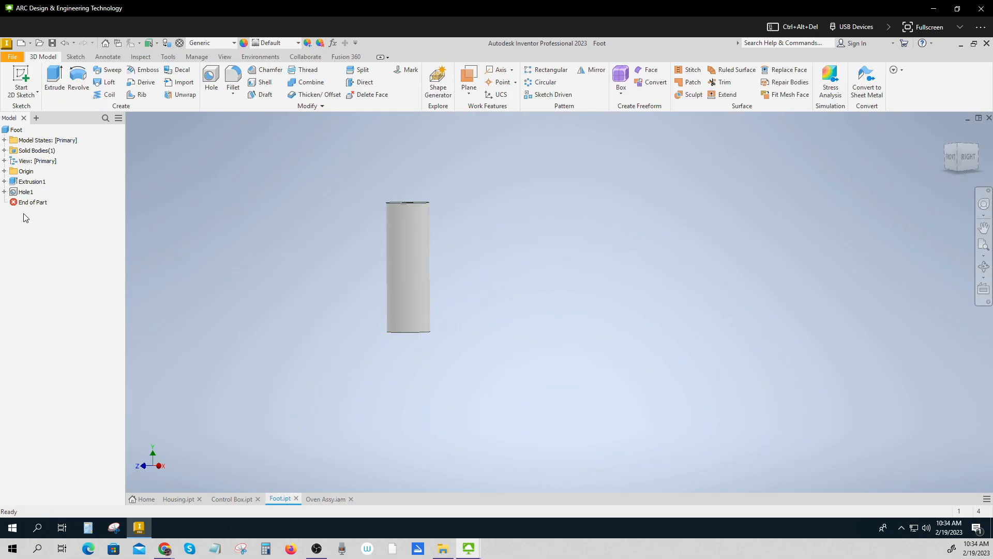
double_click(15, 182)
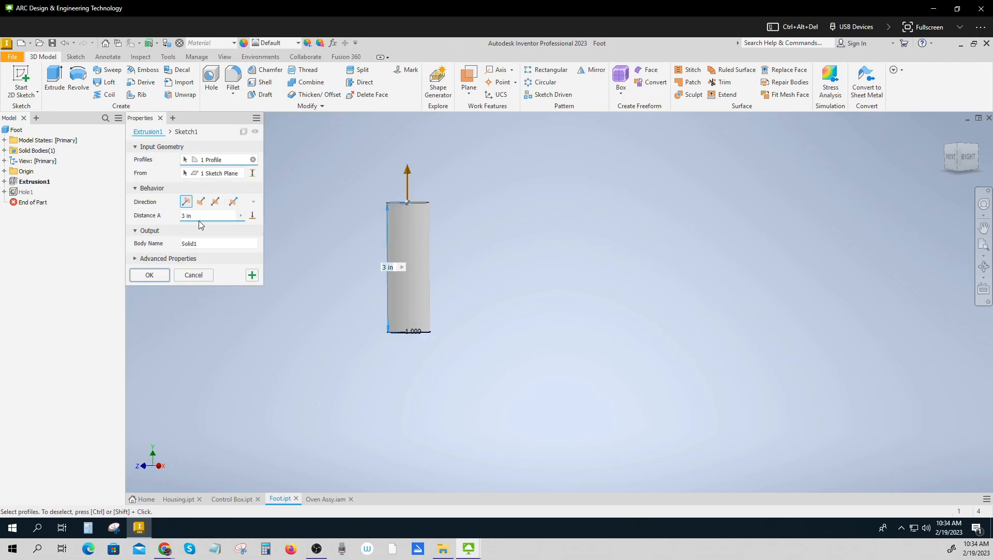
type("0.5")
key("Return")
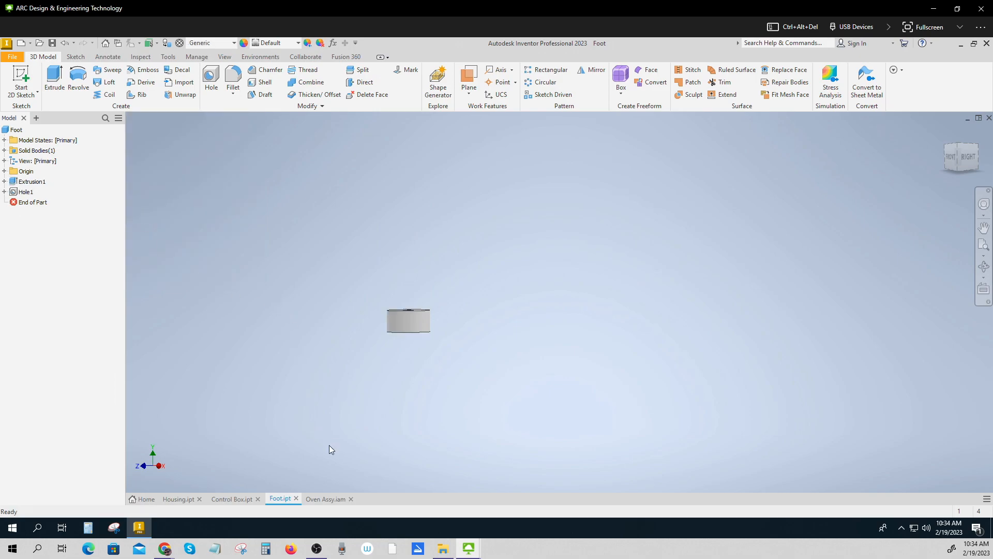
- Save the shortened foot part and update the Oven Assy assembly so its feet rebuild against the housing
left_click(54, 43)
left_click(326, 498)
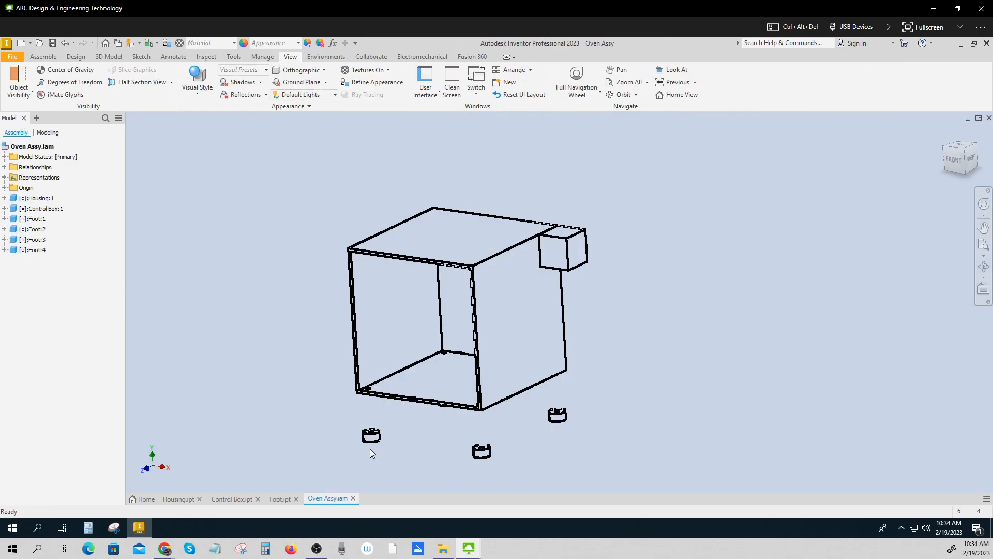
left_click(131, 43)
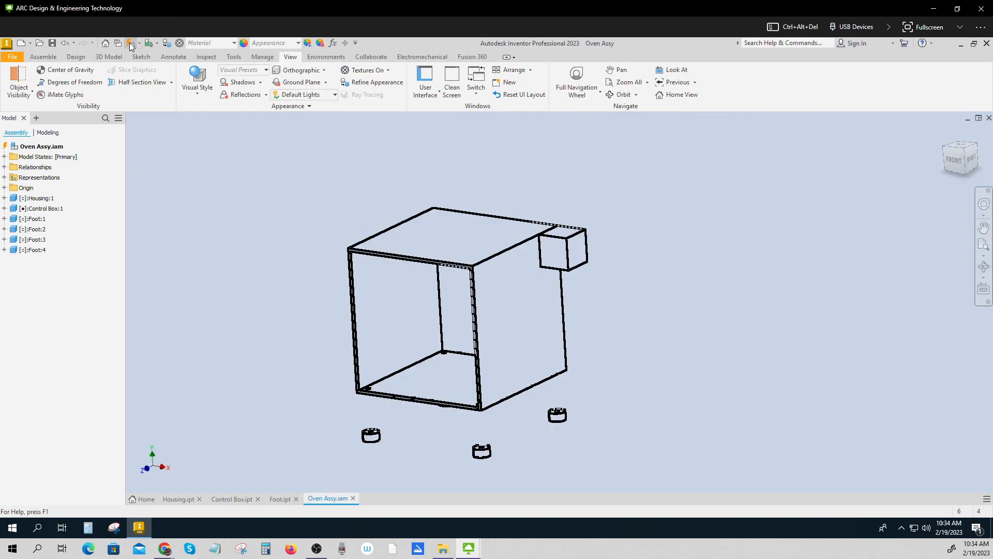
mouse_move(560, 405)
middle_mouse_down()
mouse_move(546, 404)
mouse_move(575, 422)
mouse_move(606, 357)
mouse_move(608, 321)
mouse_move(566, 416)
mouse_move(564, 350)
mouse_move(567, 378)
mouse_move(603, 374)
mouse_move(533, 378)
mouse_move(530, 422)
mouse_move(510, 434)
mouse_move(552, 412)
middle_mouse_up()
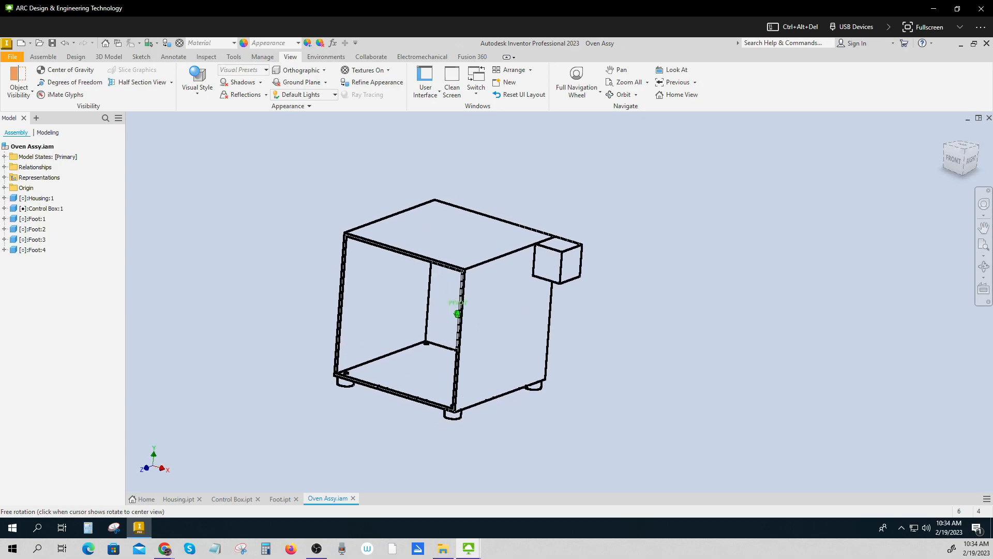
scroll(619, 354, "down", 2)
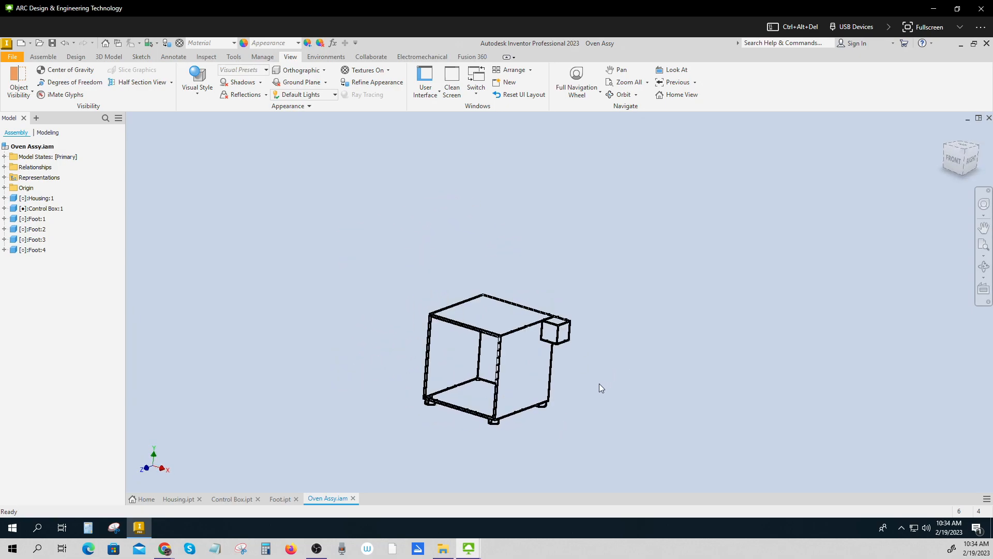
scroll(593, 399, "down", 3)
scroll(593, 399, "up", 8)
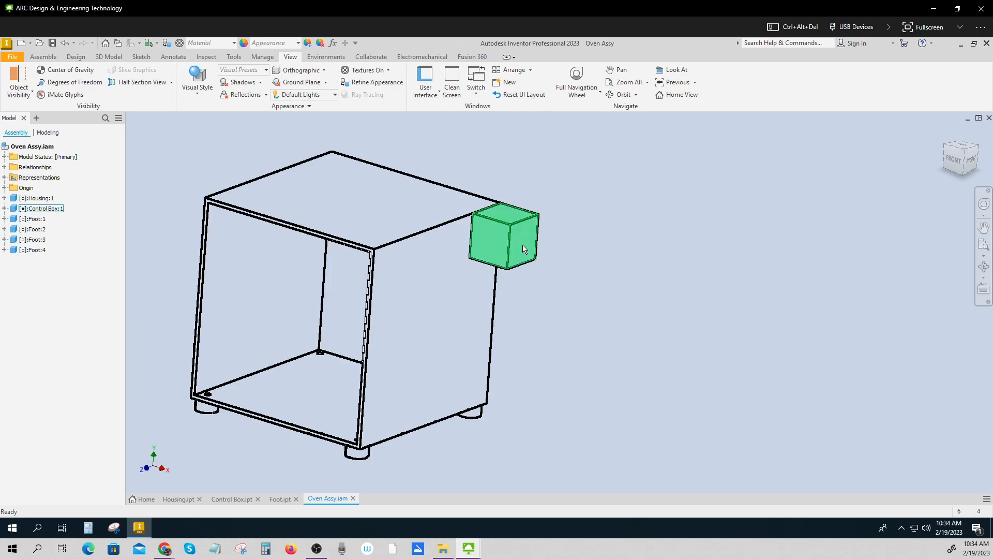
- Examine the oven assembly's components and the separate Foot, Control Box and Housing part files, ending back in the Oven Assy assembly
left_click(43, 57)
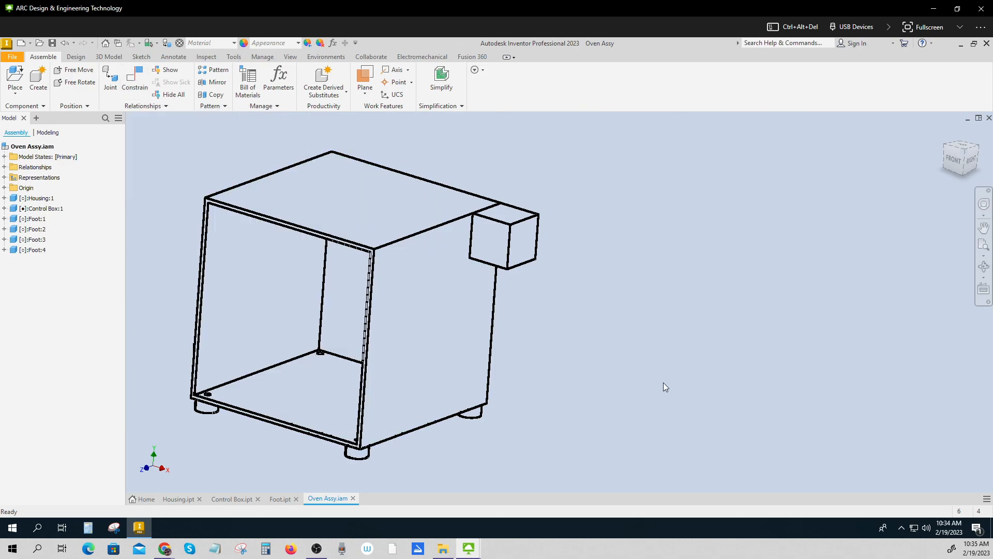
middle_click_drag(642, 386, 733, 381, "shift")
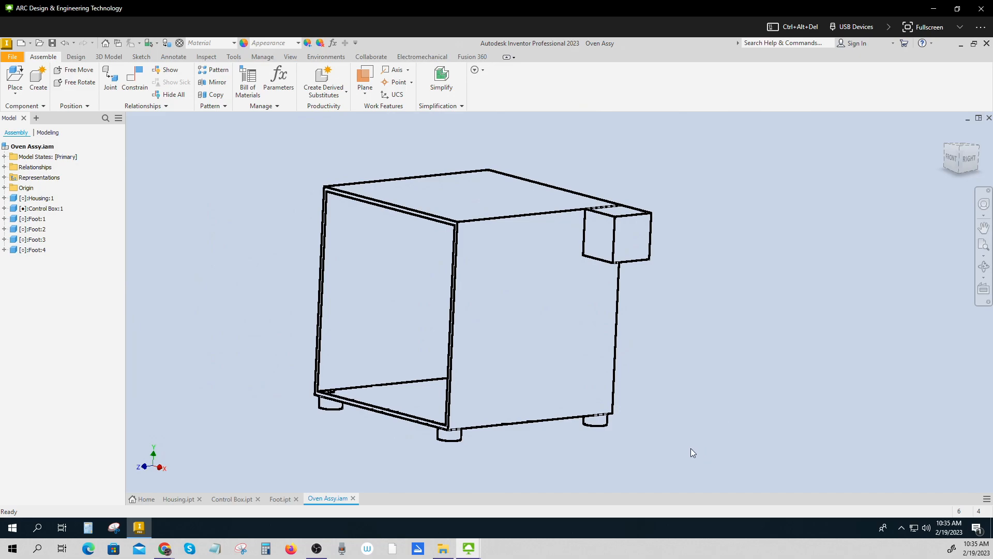
mouse_move(689, 448)
middle_mouse_down("shift")
mouse_move(724, 428)
mouse_move(724, 459)
middle_mouse_up("shift")
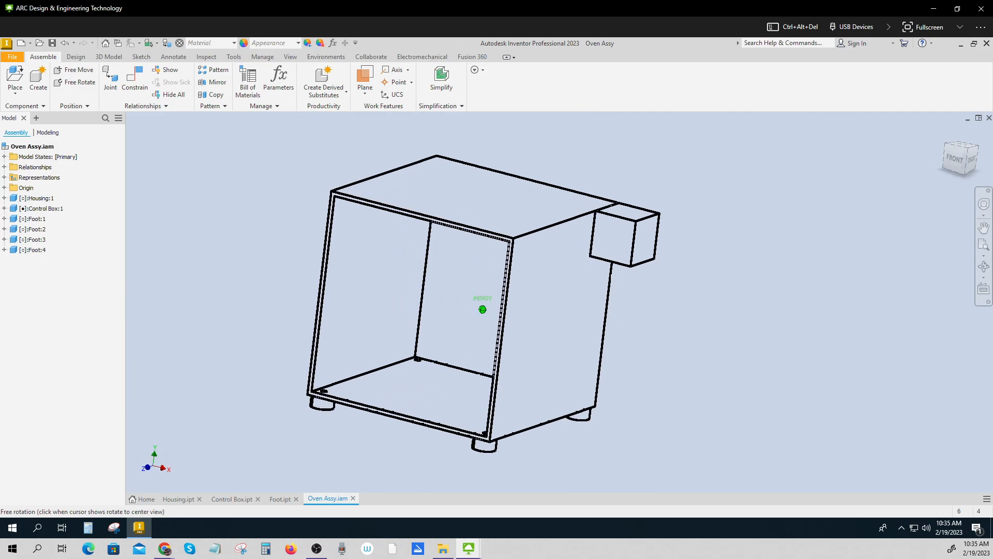
left_click(545, 355)
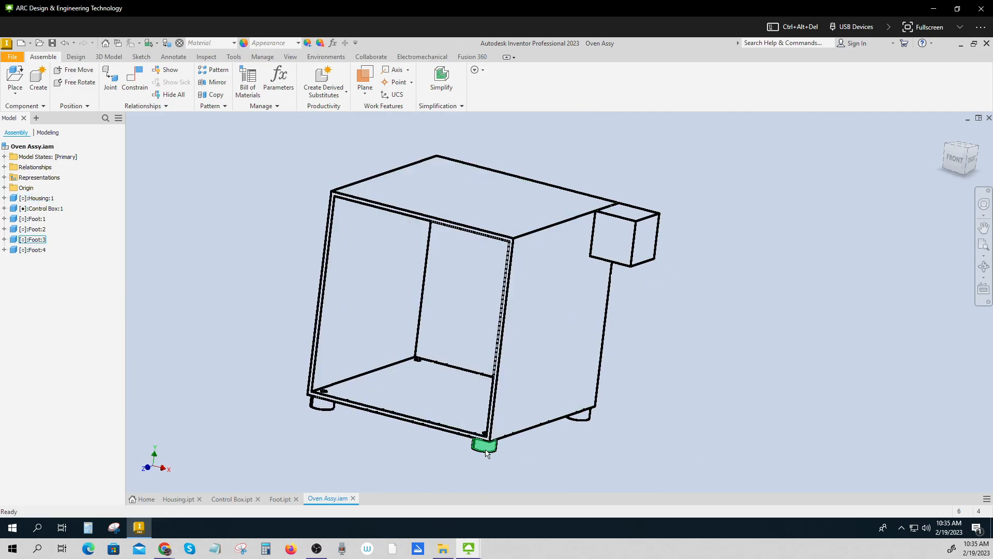
left_click(418, 397)
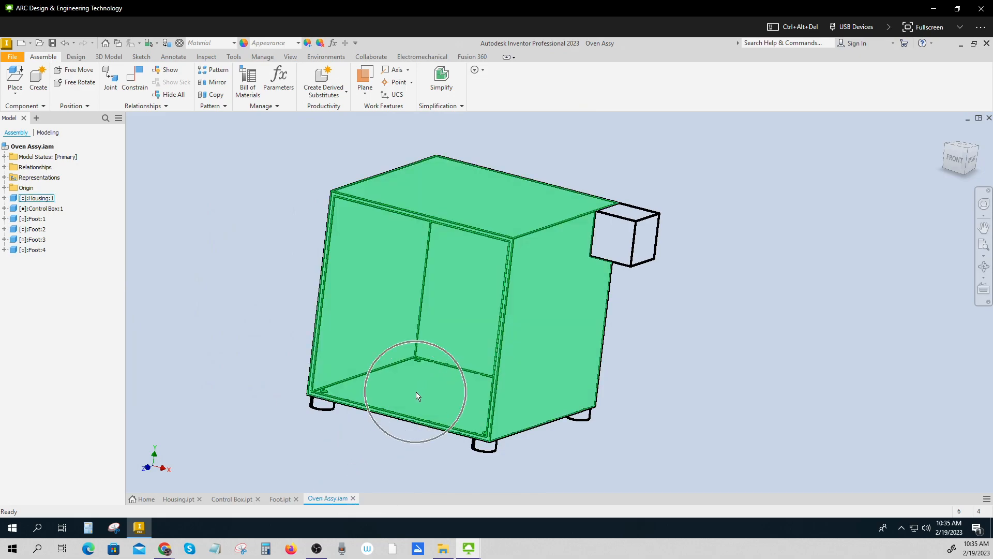
left_click(407, 308)
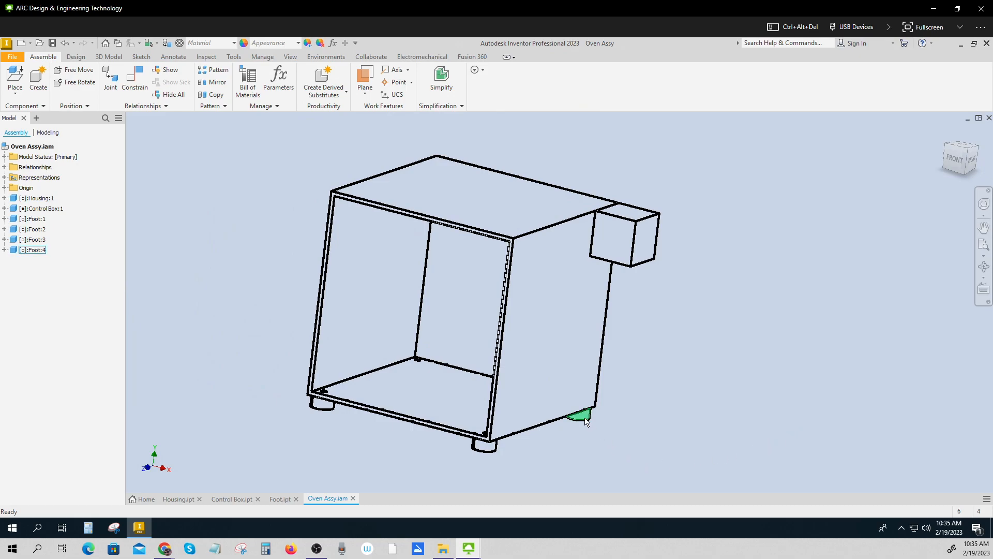
left_click(278, 501)
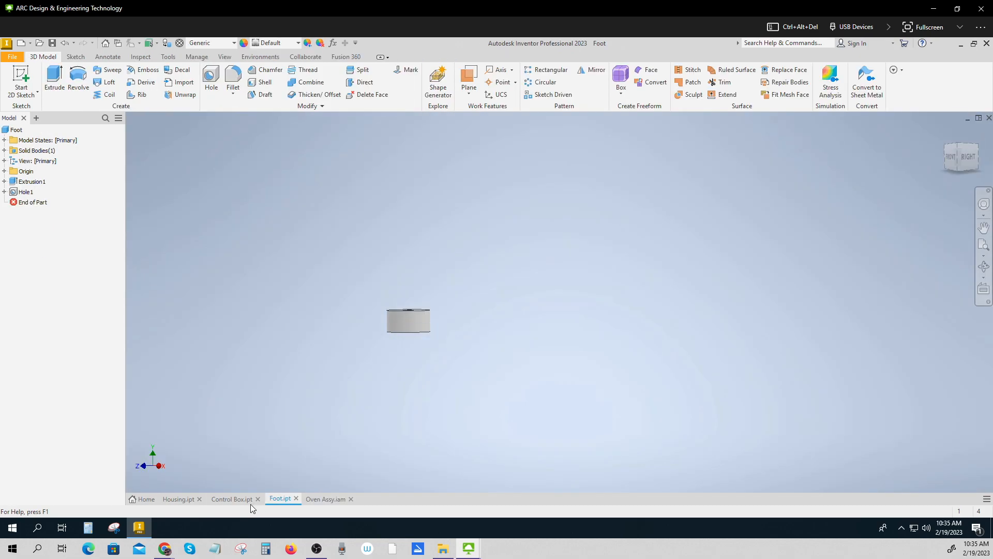
left_click(237, 499)
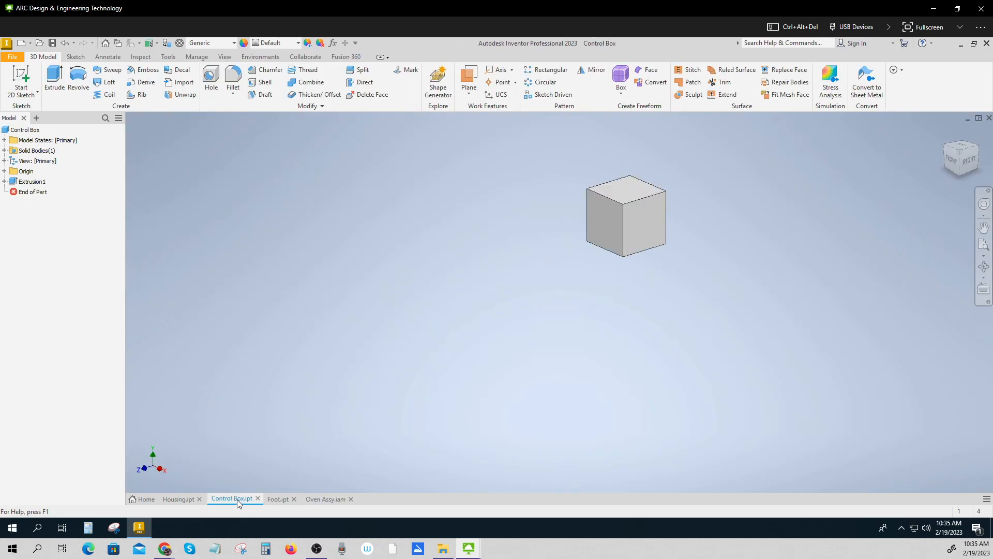
left_click(180, 499)
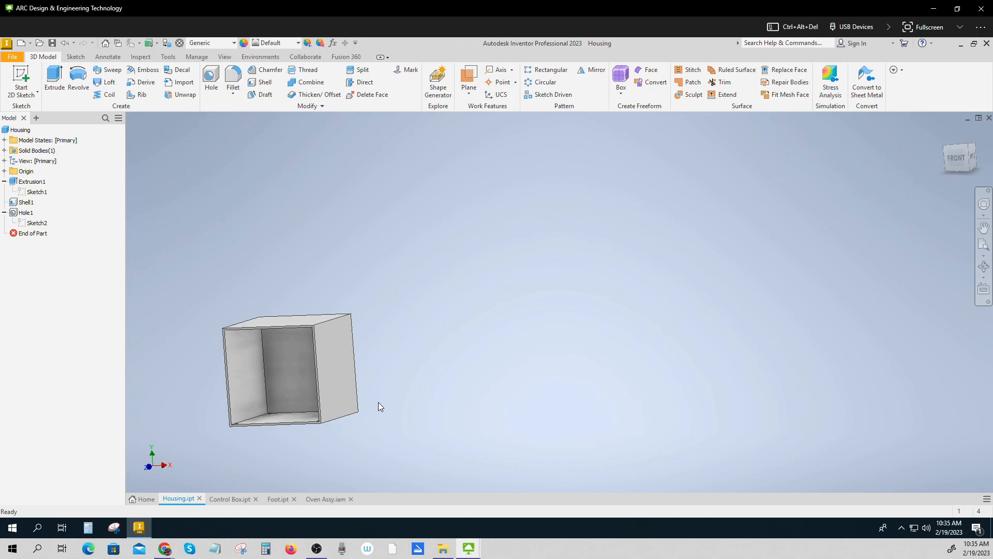
left_click(329, 499)
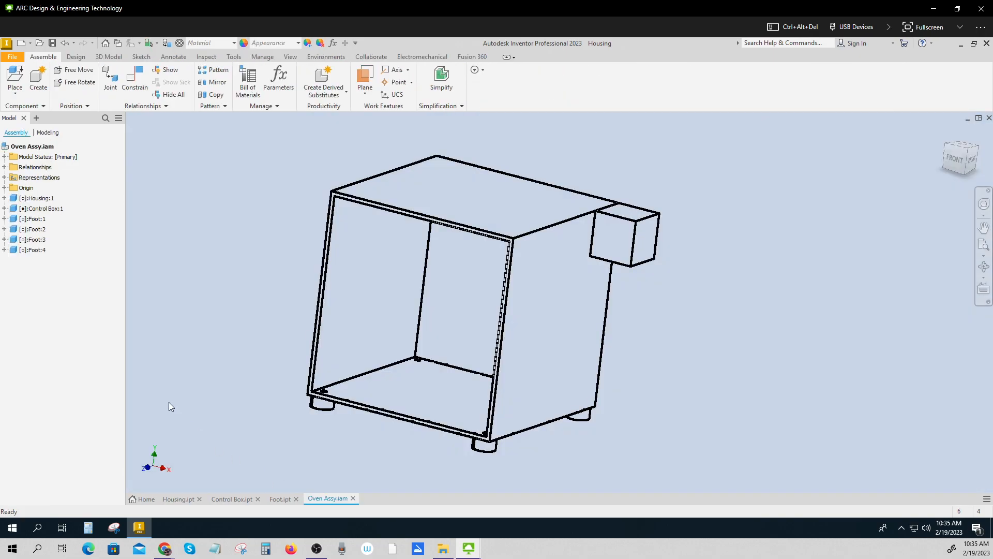
left_click(37, 199)
scroll(701, 416, "up", 2)
scroll(700, 415, "down", 5)
middle_click_drag(701, 412, 675, 407, "shift")
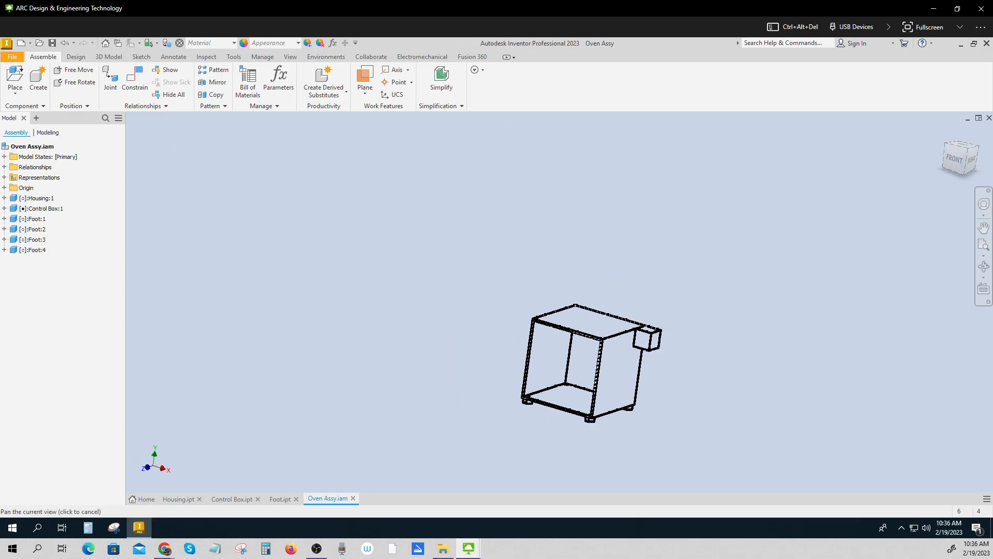
scroll(673, 403, "down", 2)
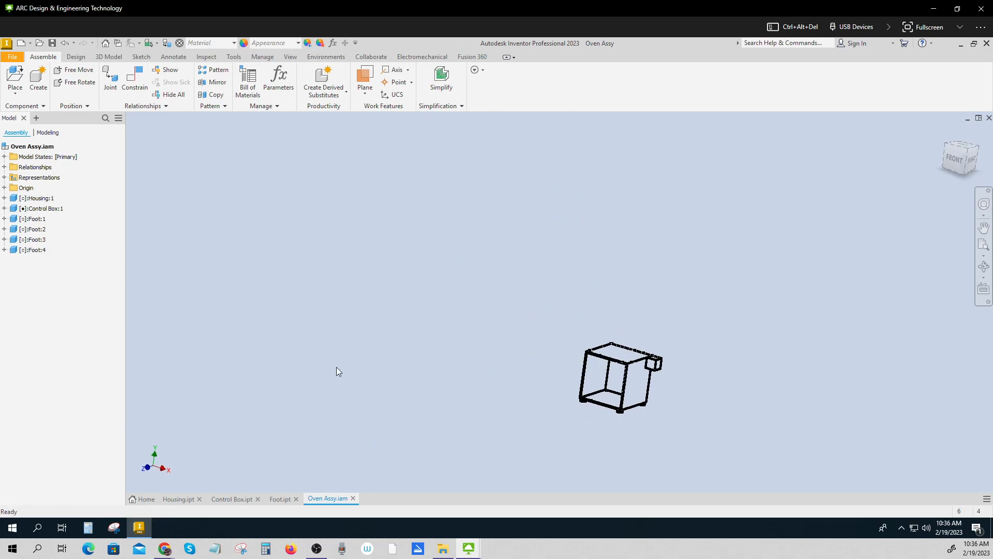
- Create a drawing of the Oven Assy assembly with a front base view at 1/2 scale near the sheet's lower left
right_click(44, 150)
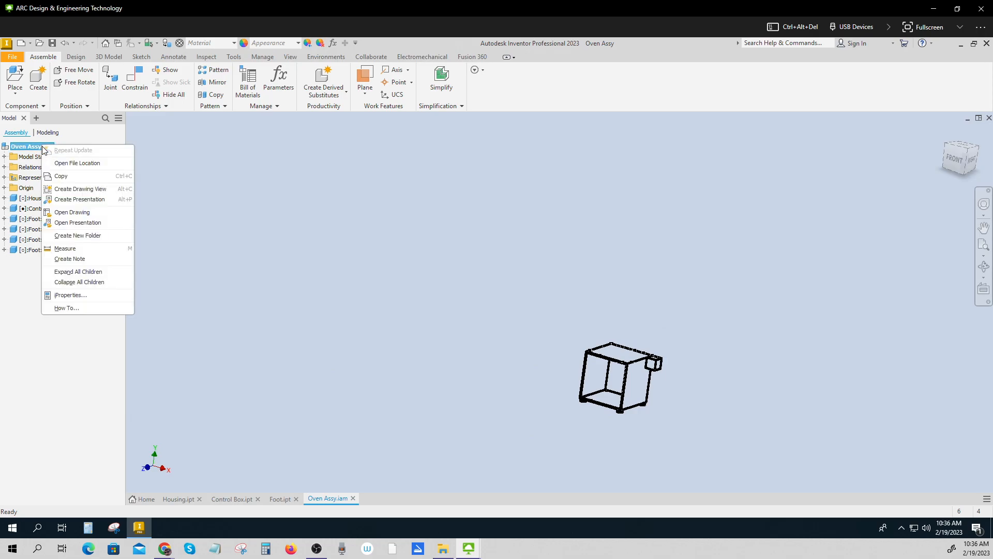
left_click(89, 193)
left_click(493, 197)
left_click(596, 429)
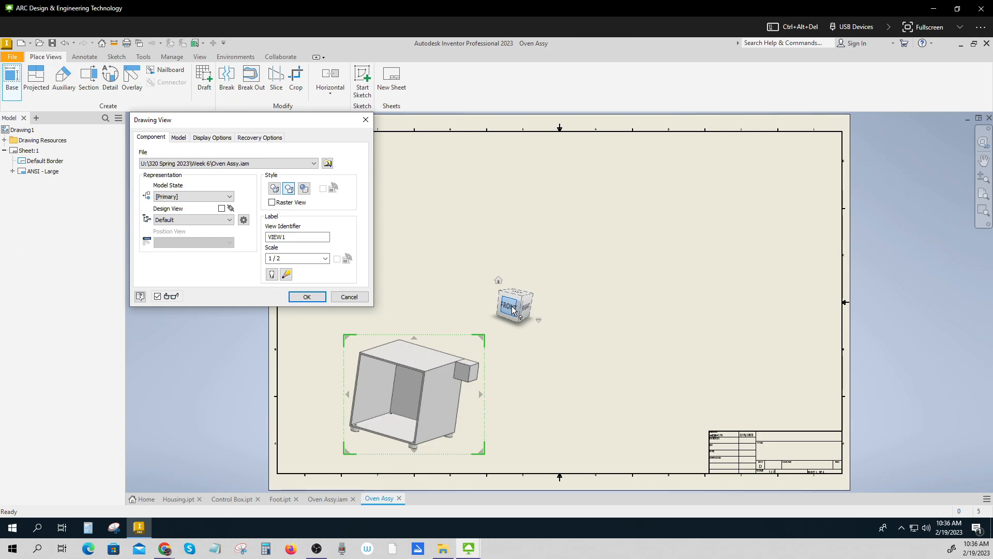
left_click(512, 309)
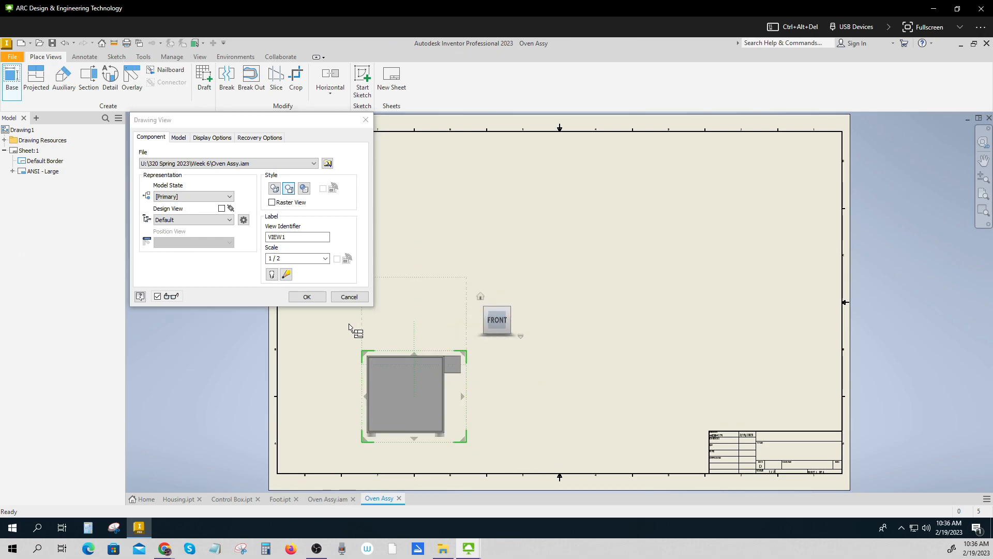
left_click(310, 298)
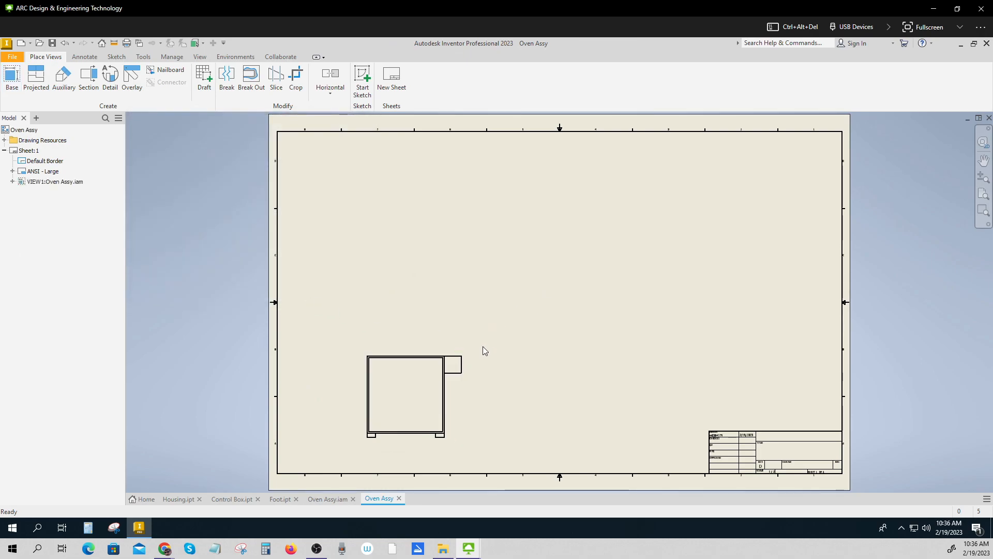
- Project an isometric view from the front view and place it in the upper right area of the sheet
left_click(36, 76)
left_click(425, 351)
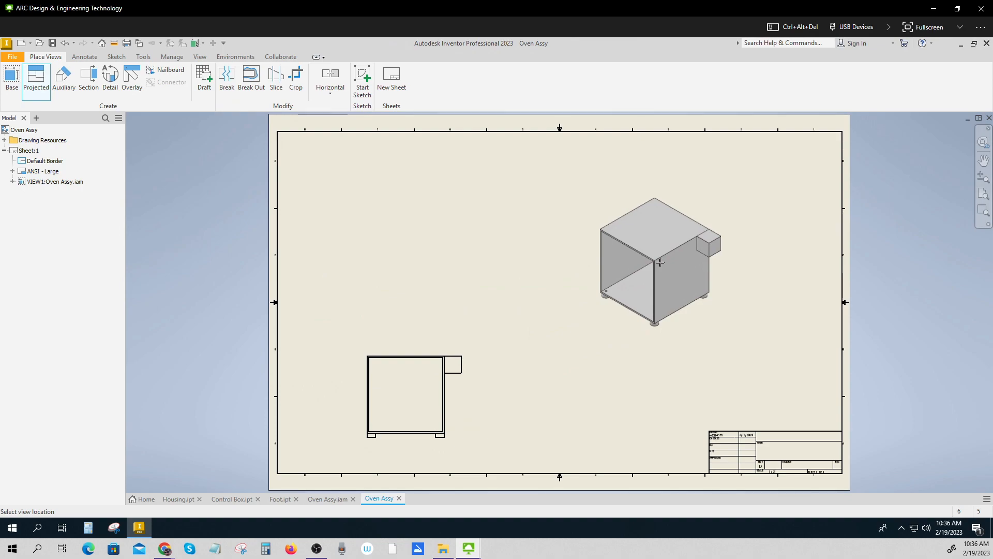
left_click(651, 276)
right_click(651, 275)
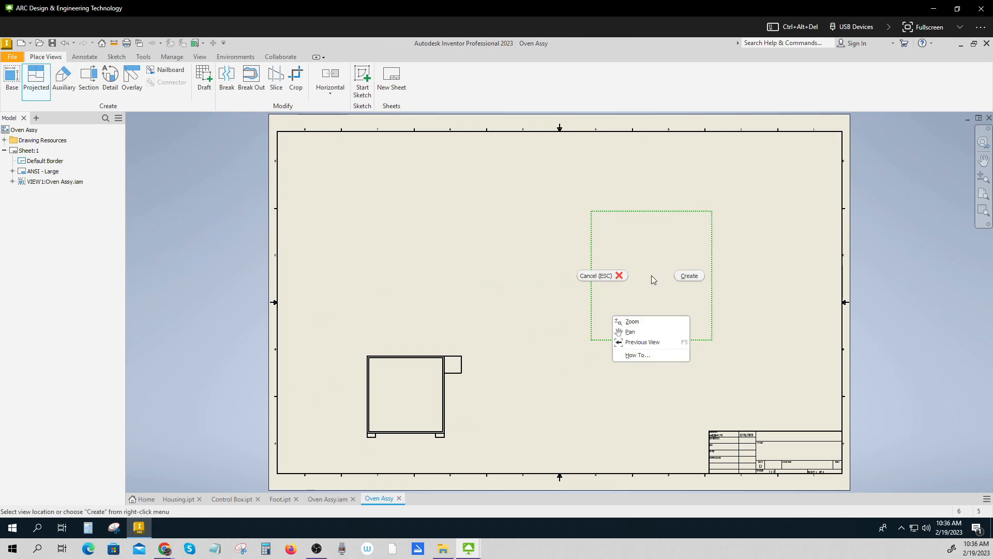
left_click(691, 276)
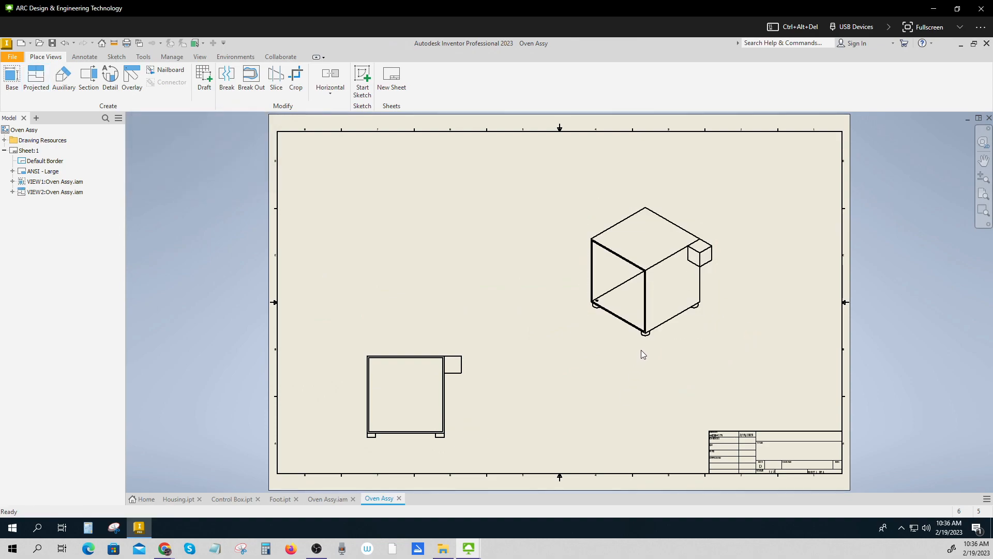
left_click(644, 327)
left_click(440, 288)
- Auto-balloon all components of the isometric view in a vertical column beside it, enabling the assembly's BOM view
left_click(85, 56)
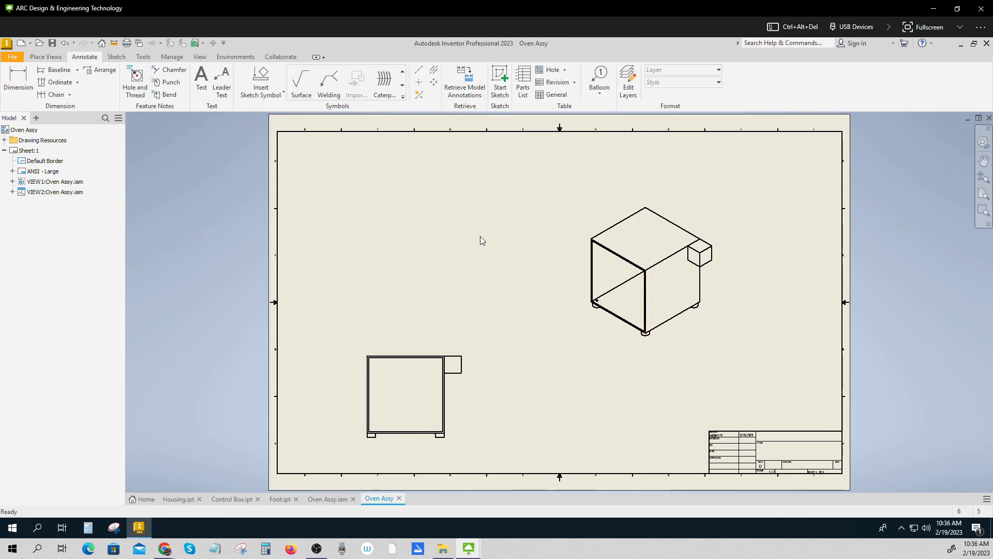
left_click(599, 92)
left_click(616, 132)
left_click(616, 216)
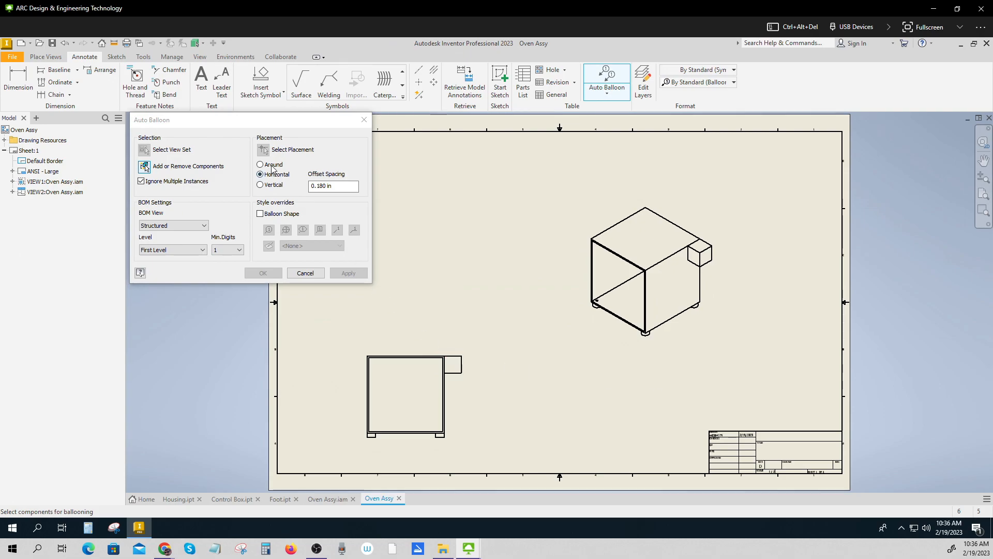
left_click(264, 185)
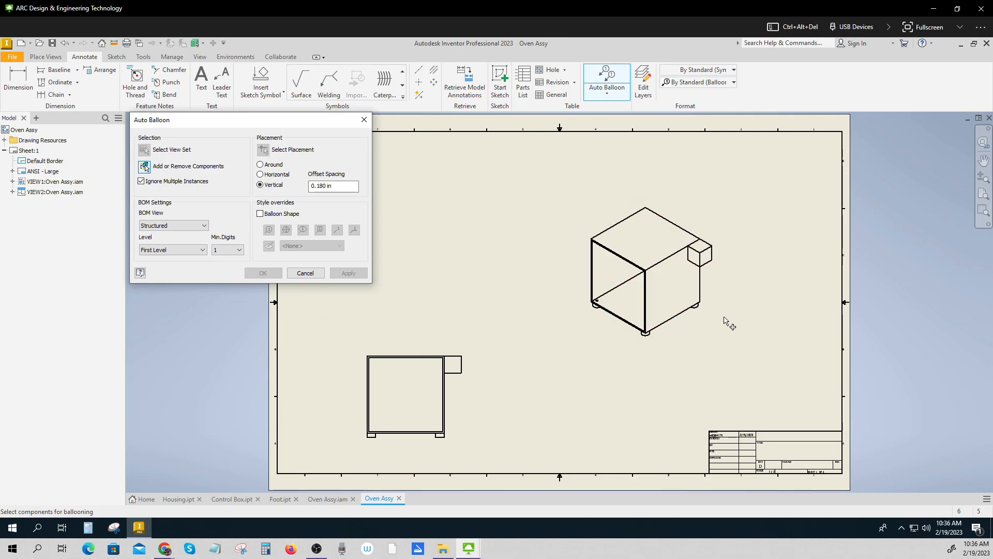
left_click_drag(731, 336, 520, 190)
left_click(265, 151)
left_click(743, 280)
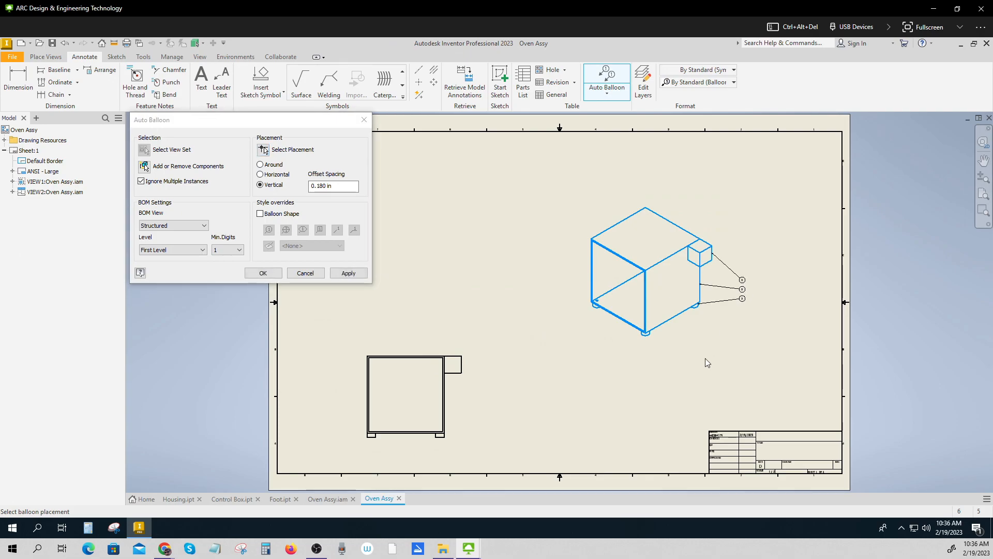
left_click(349, 273)
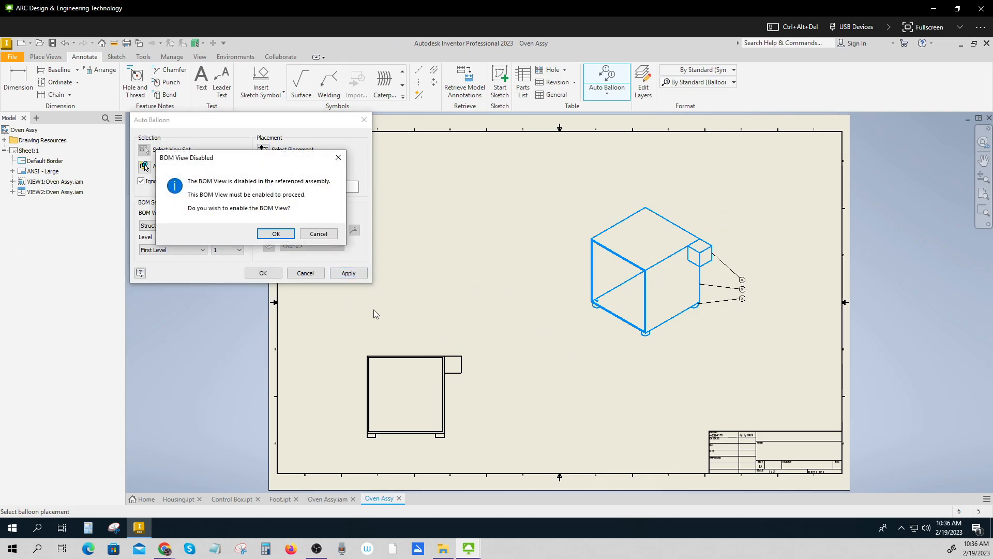
left_click(287, 238)
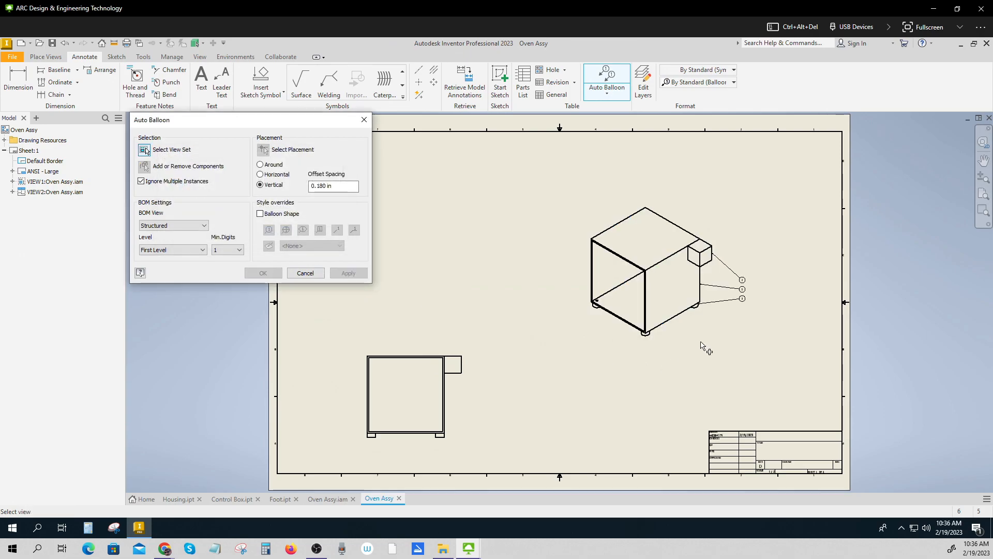
left_click(306, 273)
- Insert a parts list generated from the isometric view directly above the title block
scroll(711, 297, "up", 6)
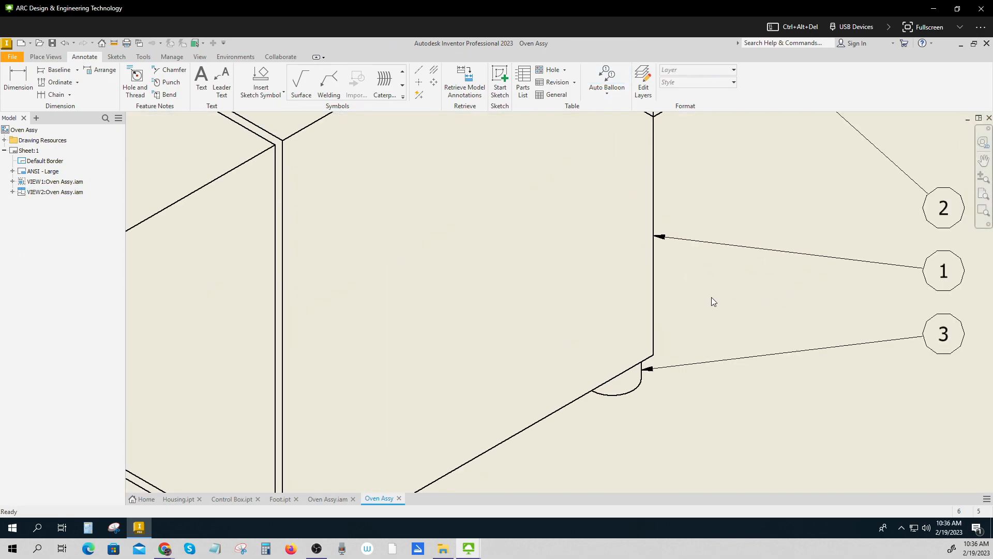
scroll(712, 297, "down", 2)
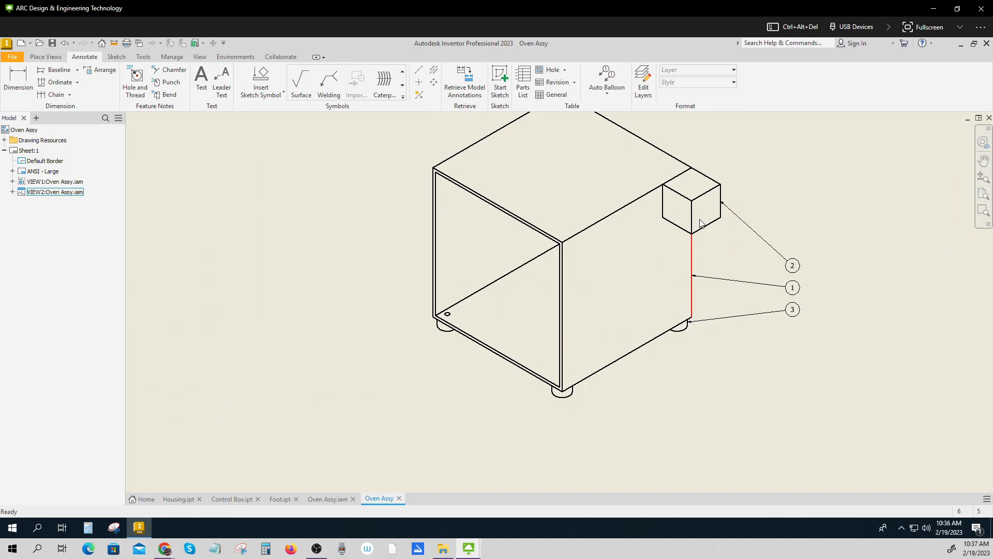
scroll(765, 358, "down", 4)
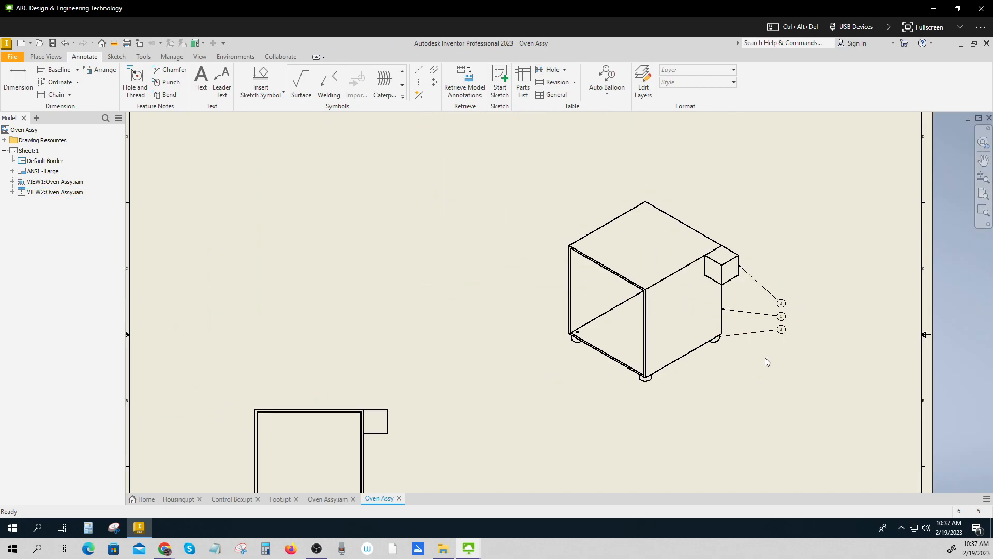
left_click(523, 82)
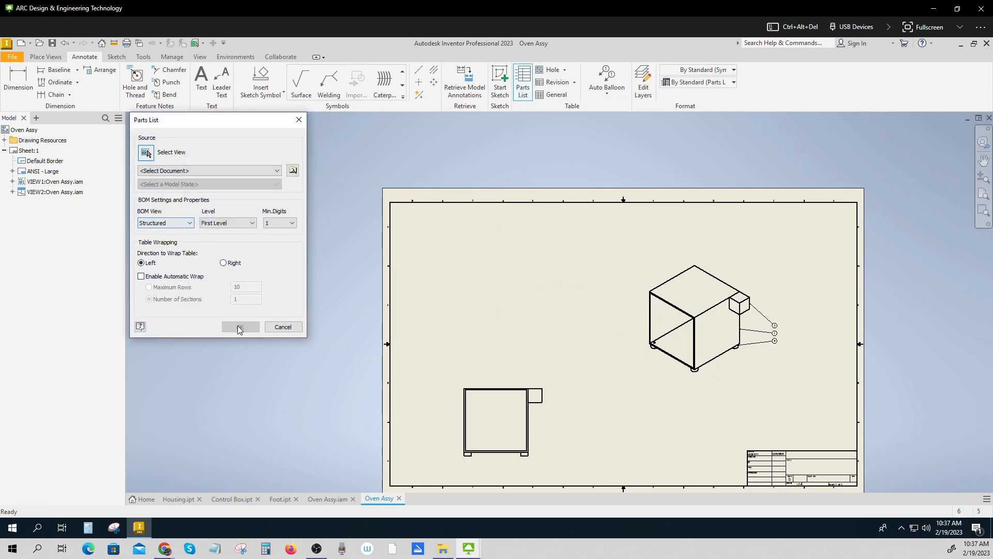
left_click(671, 272)
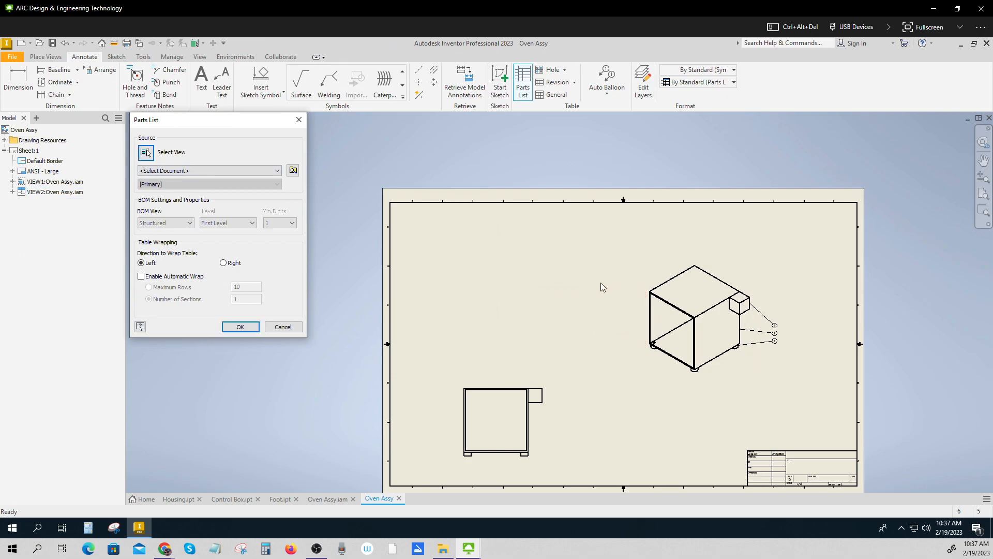
left_click(240, 327)
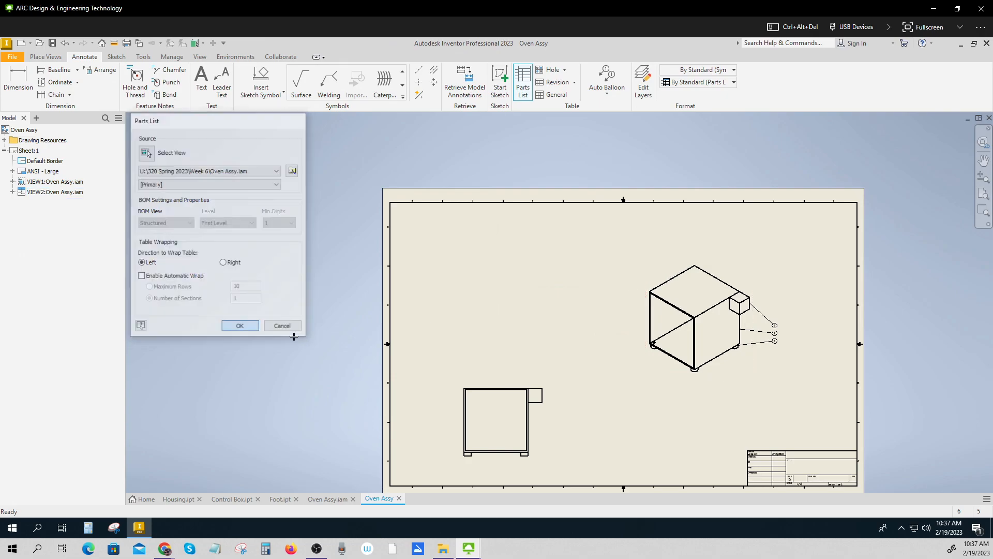
left_click(856, 435)
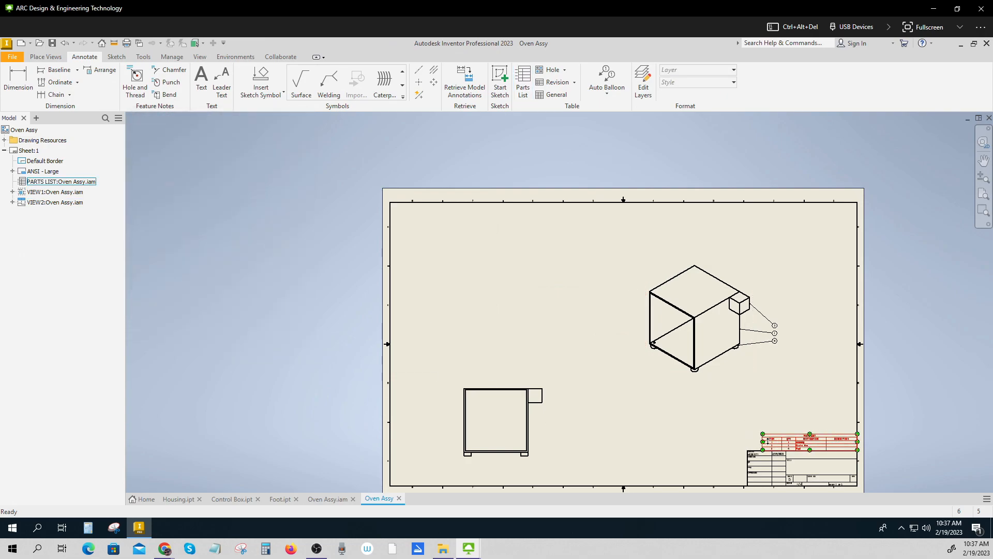
- Examine the parts list's item numbers, quantities and part names against the balloons on the isometric view
scroll(768, 448, "up", 5)
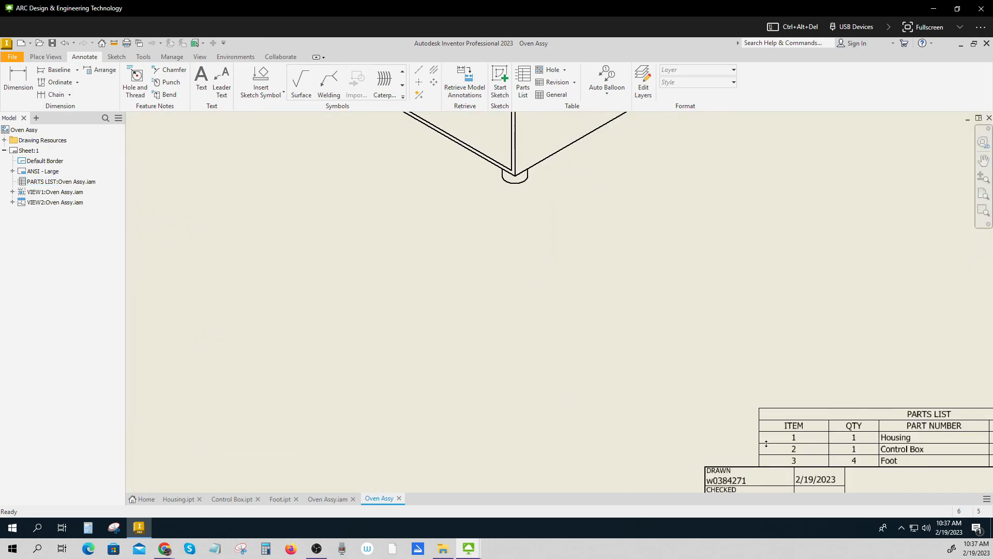
scroll(810, 475, "down", 2)
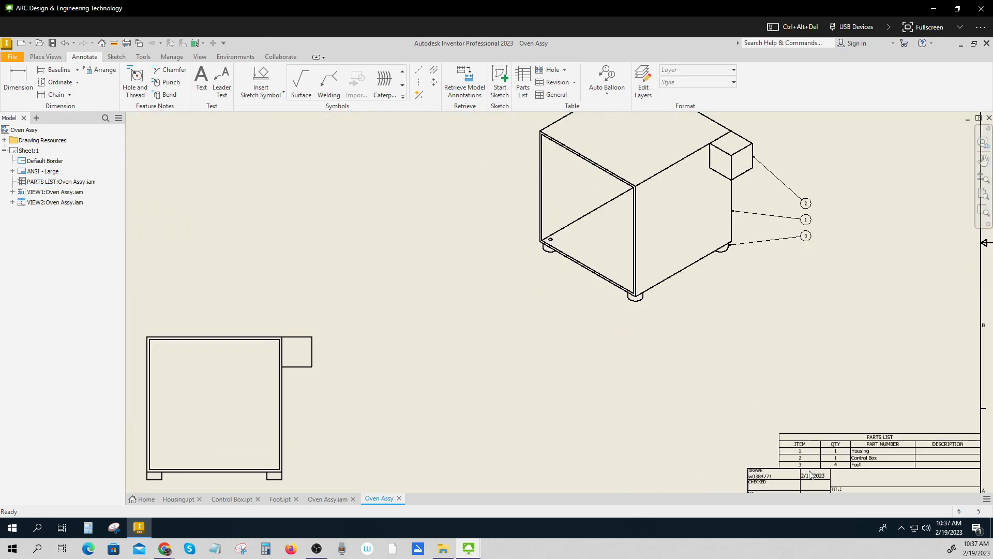
scroll(811, 465, "down", 2)
middle_click_drag(811, 466, 669, 454)
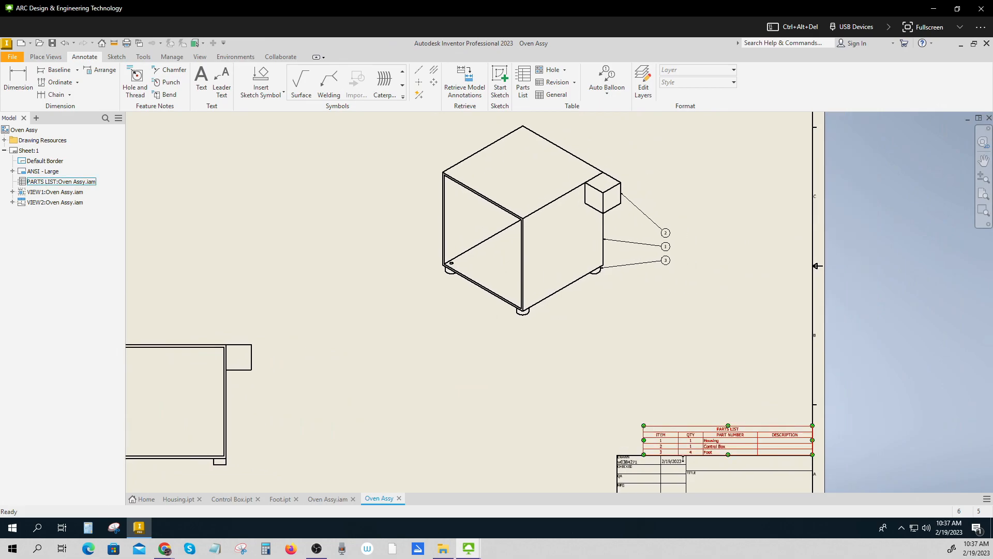
scroll(746, 447, "up", 5)
scroll(650, 432, "down", 5)
left_click(621, 432)
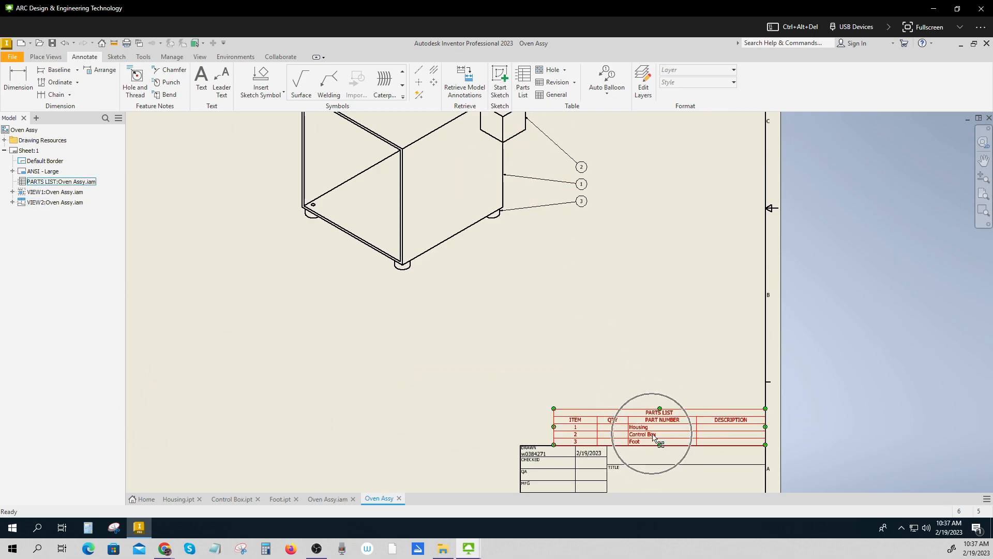
left_click(529, 168)
left_click(617, 444)
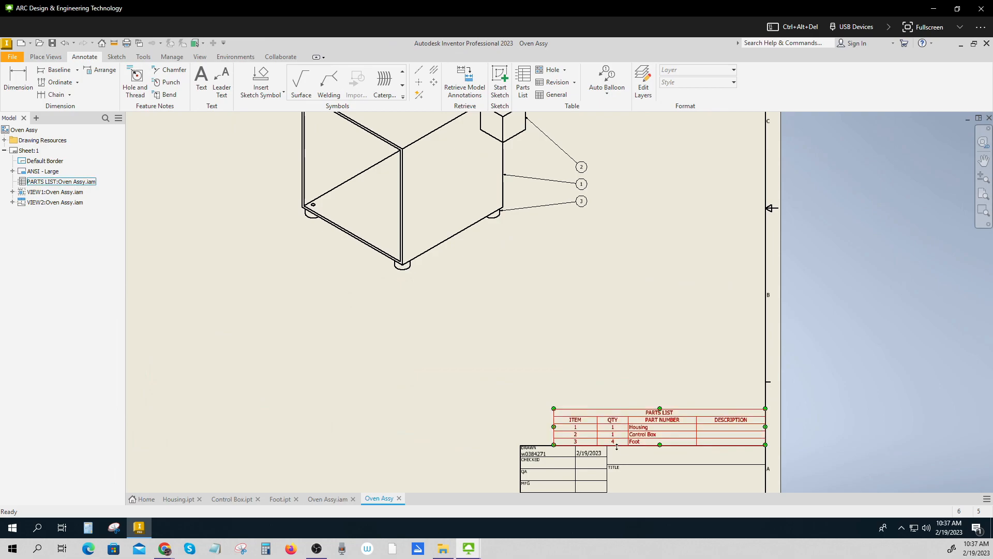
left_click(631, 443)
key("ctrl")
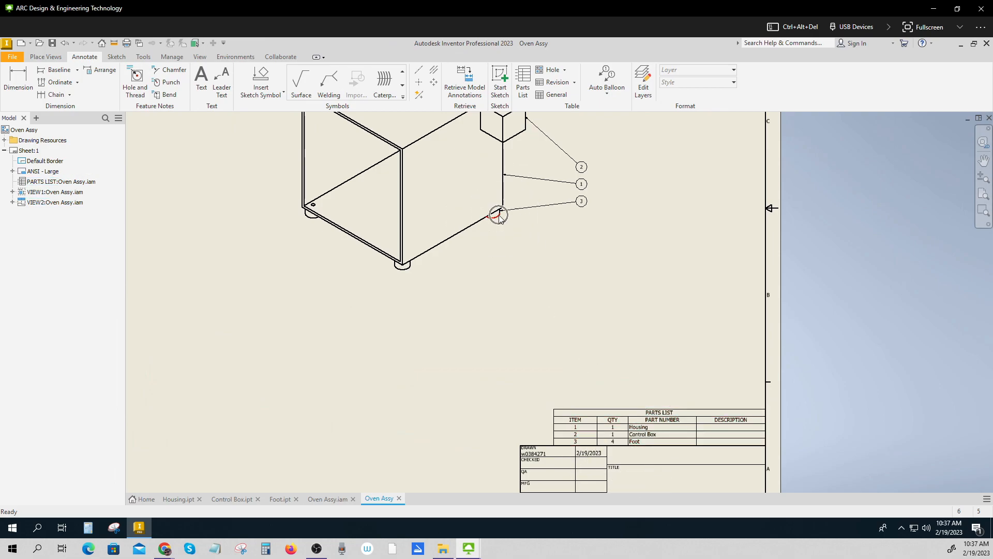
left_click(616, 442)
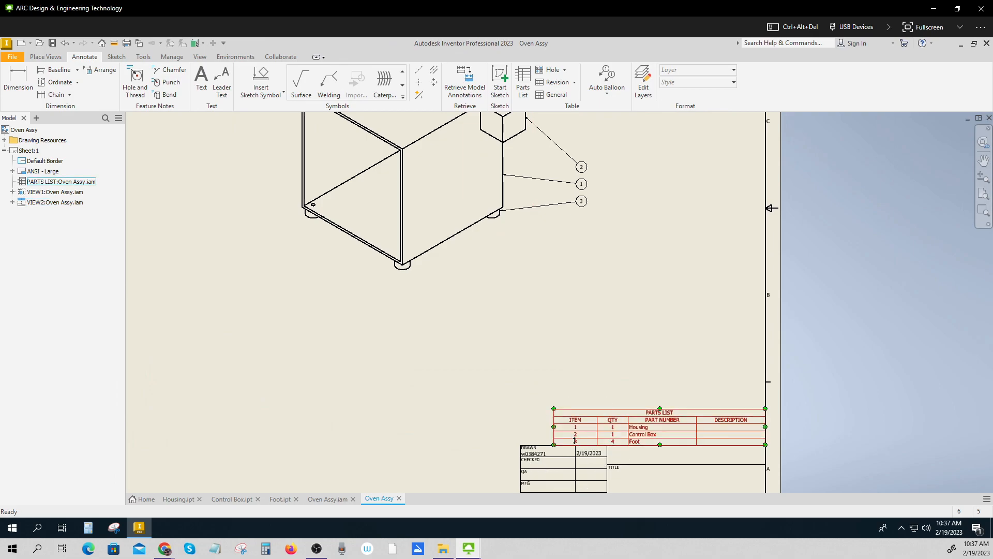
key("ctrl")
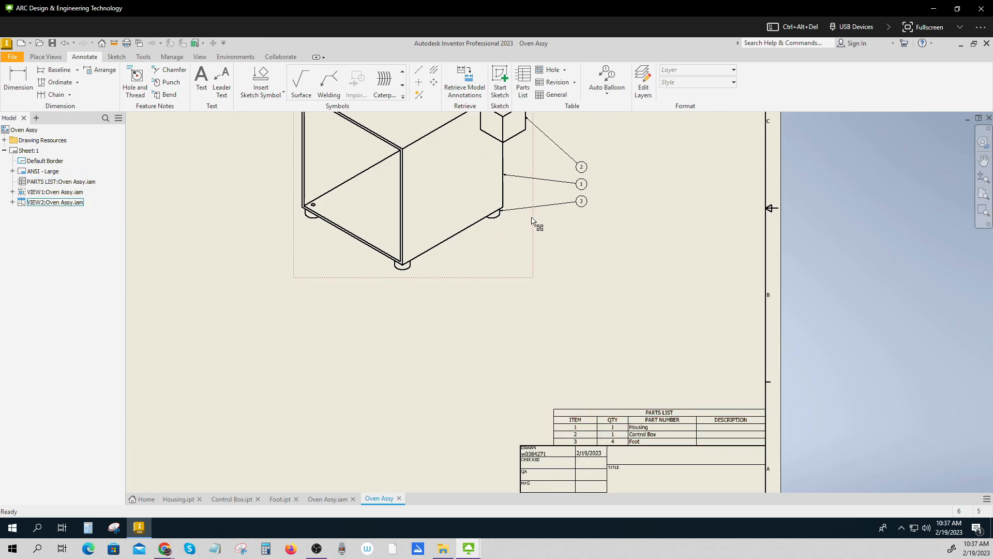
scroll(644, 284, "up", 5)
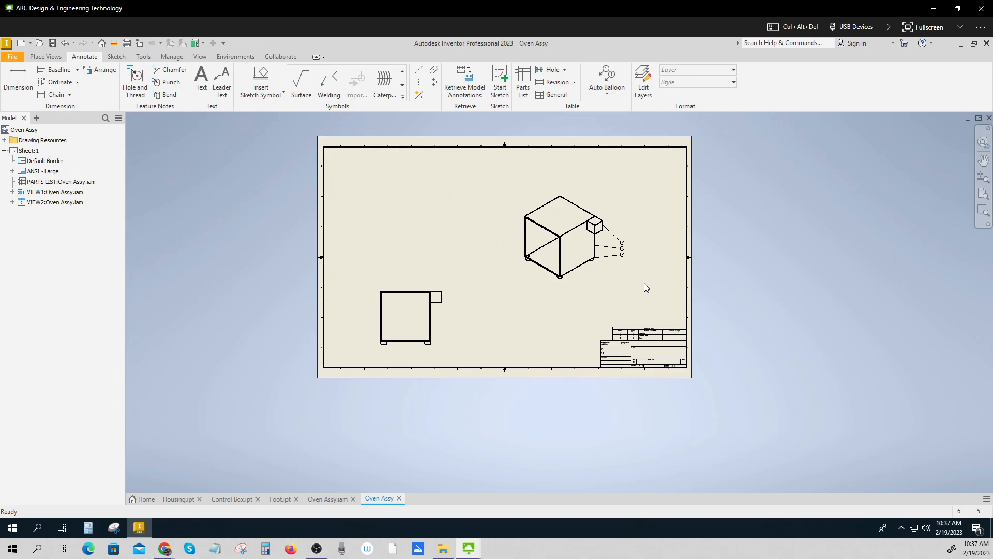